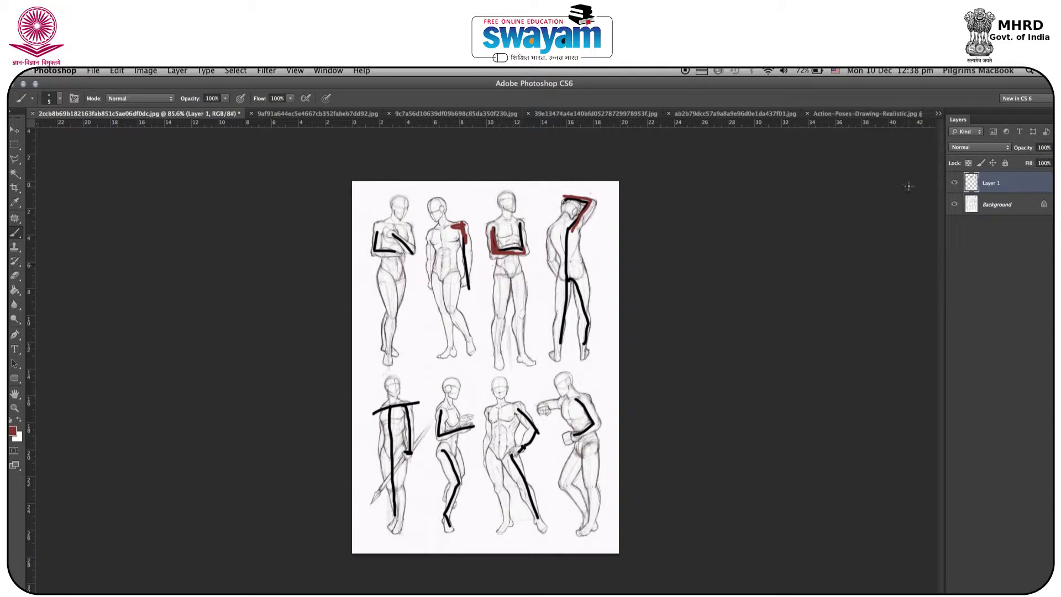
Delete Layer 1 with the pose lines and save the sheet as P_001 in JPEG format at quality 12, Maximum, progressive
{"action": "left_click", "coordinate": [1021, 189]}
{"action": "key", "text": "BackSpace"}
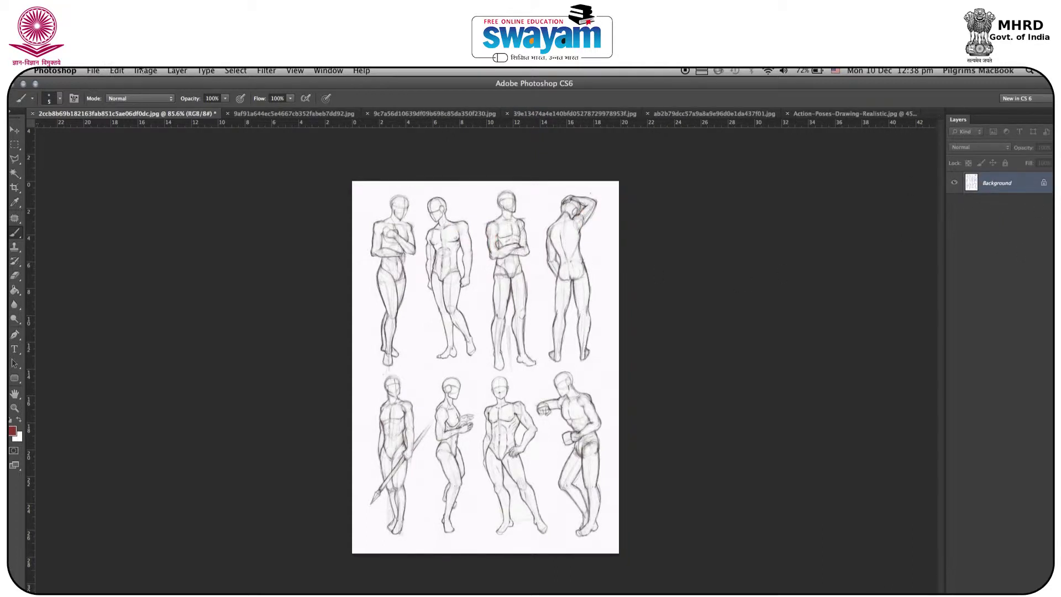
{"action": "left_click", "coordinate": [93, 71]}
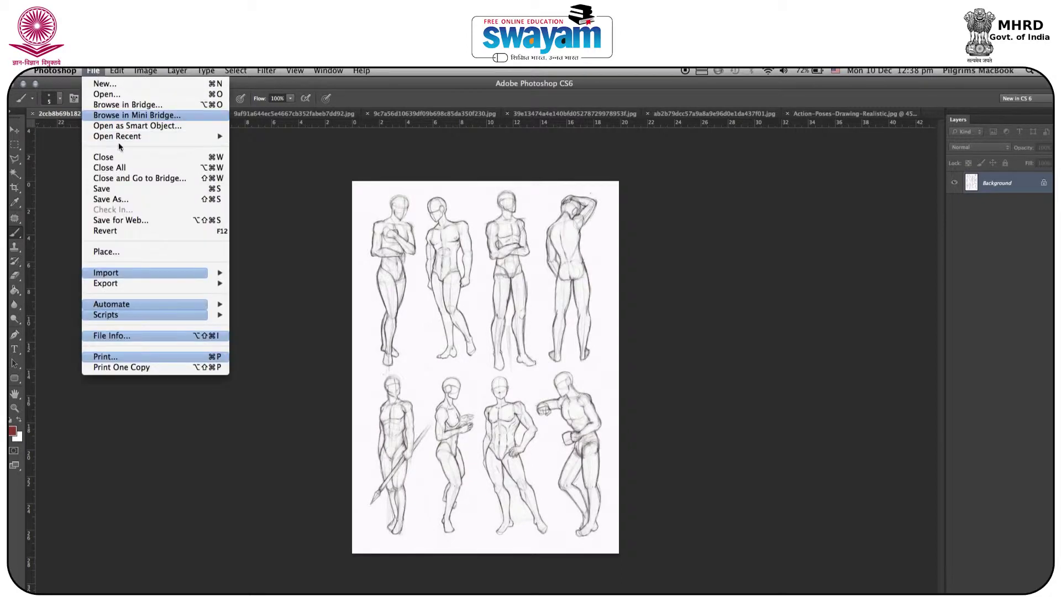
{"action": "left_click", "coordinate": [113, 199]}
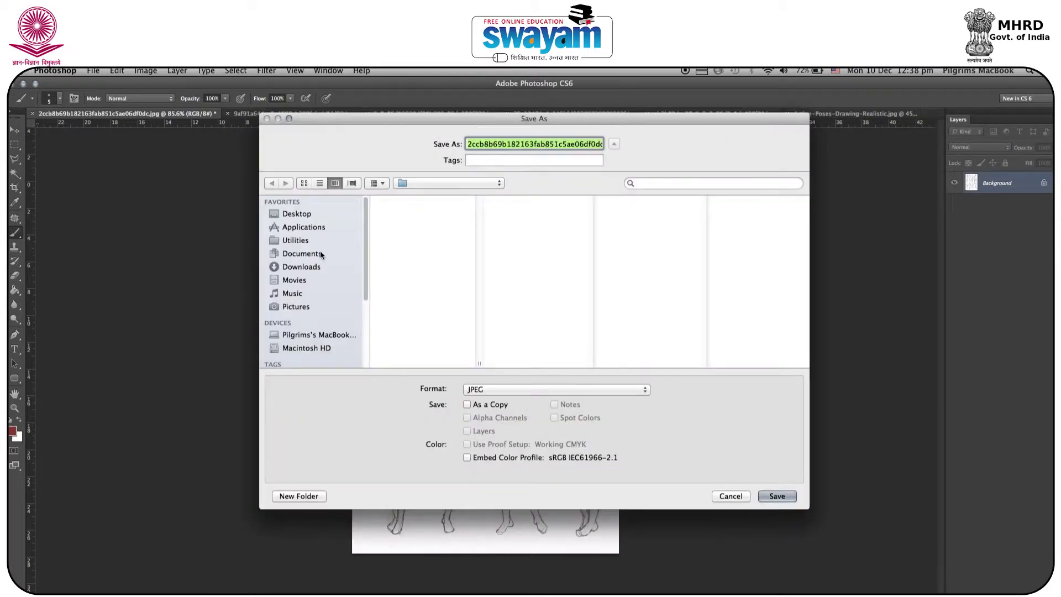
{"action": "key", "text": "Return"}
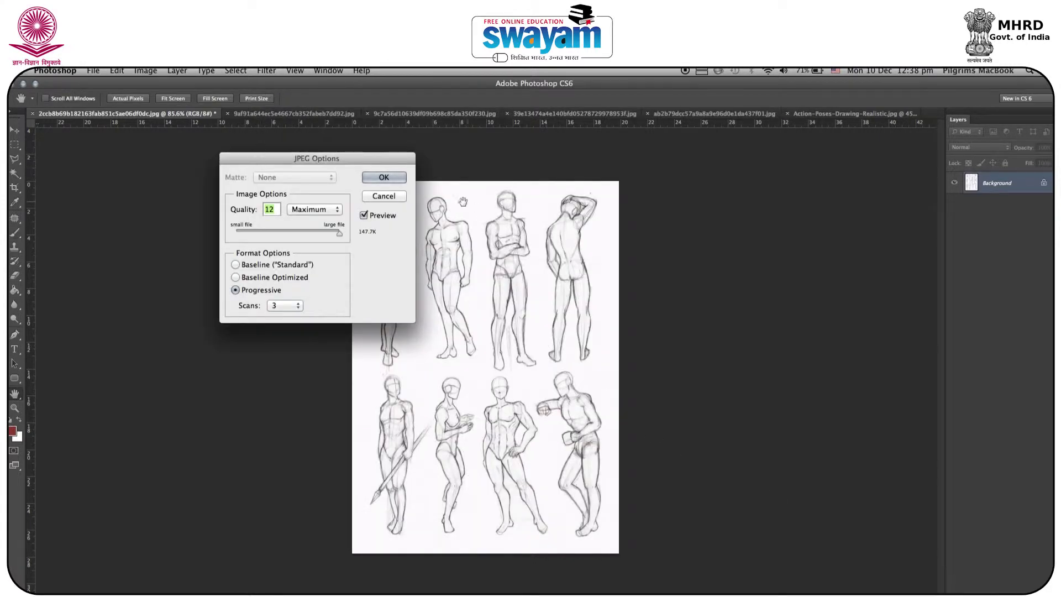
{"action": "left_click", "coordinate": [389, 178]}
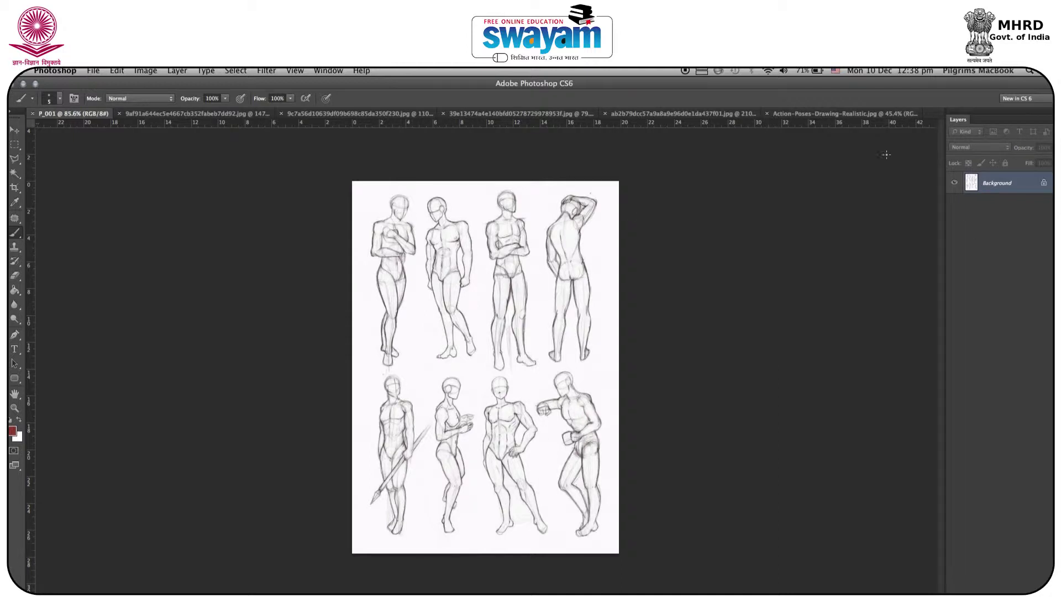
Bring up the Action-Poses-Drawing-Realistic.jpg document and fit the whole sheet of poses in view
{"action": "left_click", "coordinate": [840, 114]}
{"action": "key", "text": "super+0"}
{"action": "scroll", "coordinate": [644, 277], "scroll_direction": "down", "scroll_amount": 4, "text": "alt"}
{"action": "scroll", "coordinate": [639, 277], "scroll_direction": "up", "scroll_amount": 5, "text": "alt"}
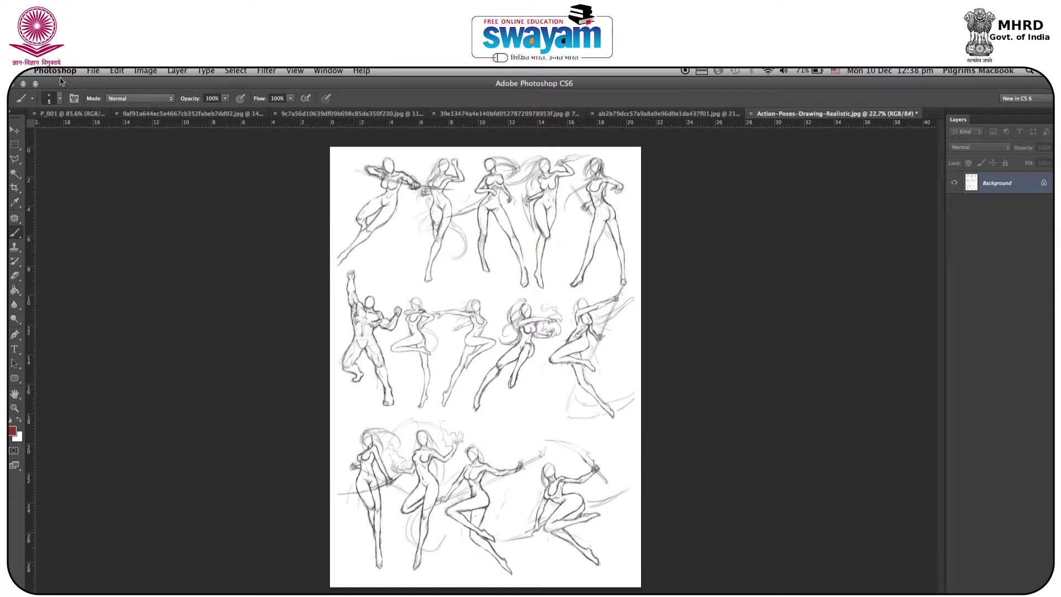
Minimize the Photoshop window, bring the poses ref folder forward on the desktop and select the P_001 file
{"action": "left_click", "coordinate": [23, 84]}
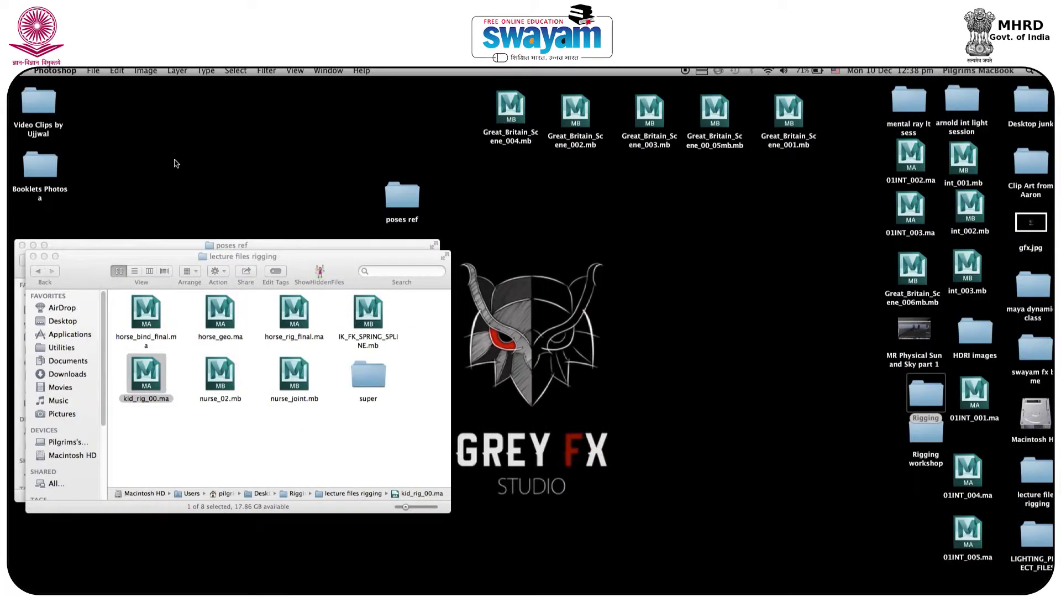
{"action": "left_click_drag", "start_coordinate": [159, 263], "coordinate": [628, 304]}
{"action": "left_click_drag", "start_coordinate": [316, 259], "coordinate": [552, 185]}
{"action": "left_click", "coordinate": [522, 295]}
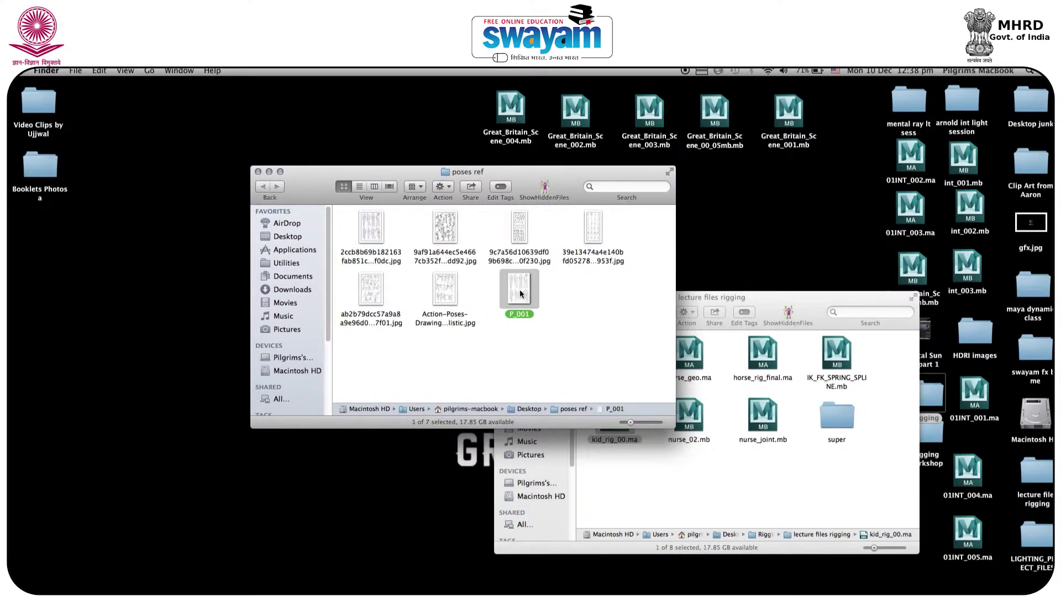
Switch to Maya and show the kid character in the front view
{"action": "left_click", "coordinate": [609, 591]}
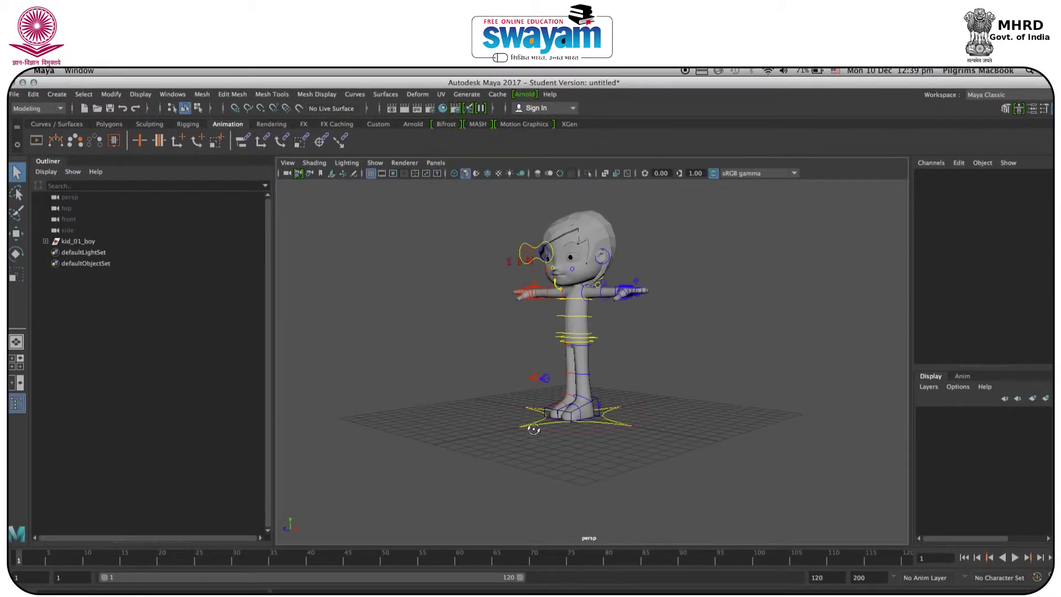
{"action": "left_click_drag", "start_coordinate": [532, 427], "coordinate": [585, 428], "text": "alt"}
{"action": "key", "text": "space"}
{"action": "key", "text": "space"}
{"action": "right_click_drag", "start_coordinate": [485, 422], "coordinate": [403, 339], "text": "alt"}
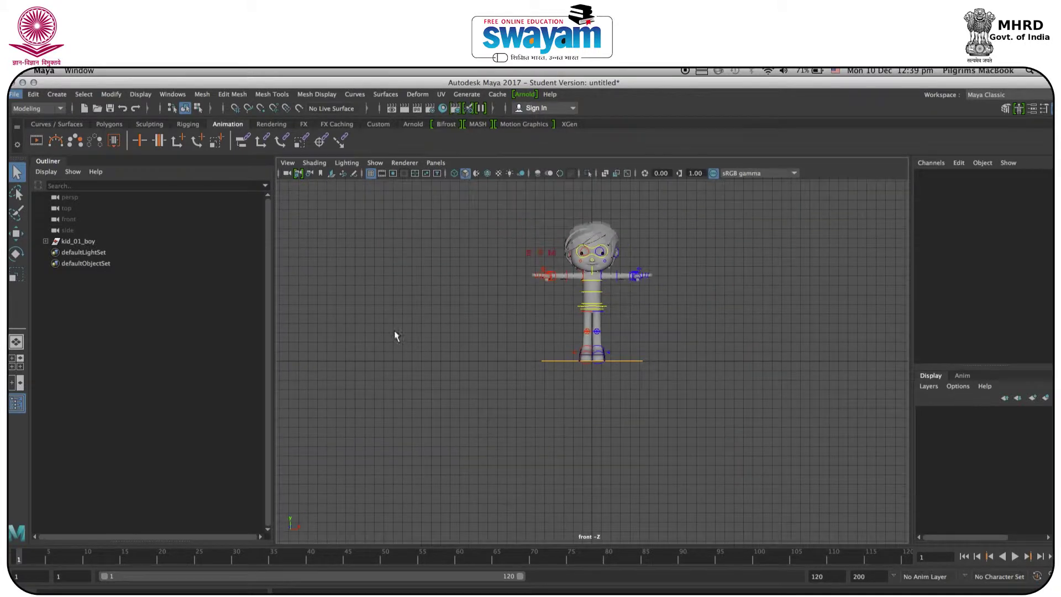
Create a polygon plane and move it beside the character to about X -16.9, Y 11.4
{"action": "left_click", "coordinate": [105, 124]}
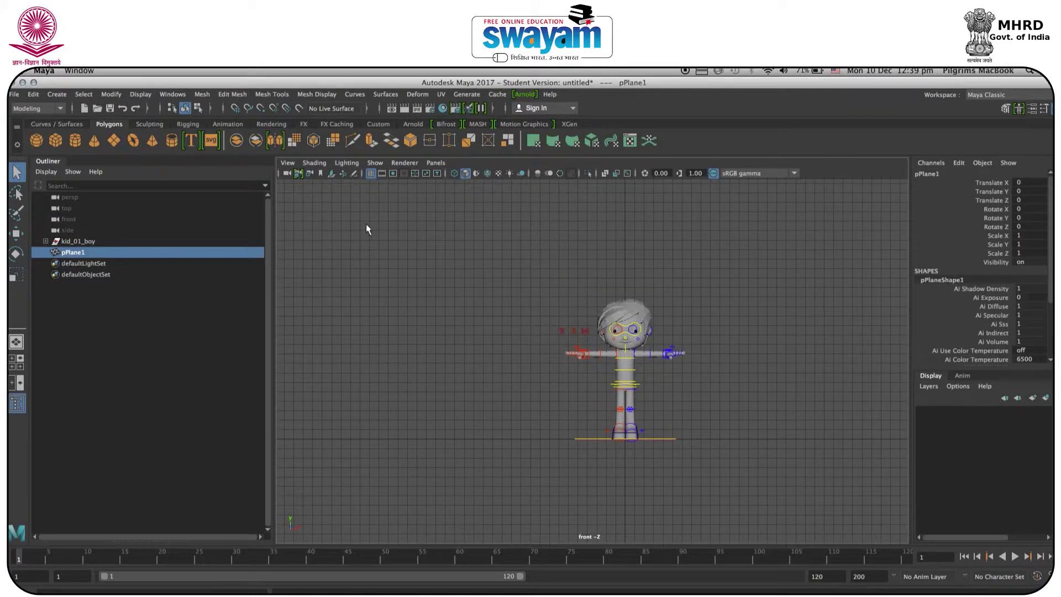
{"action": "key", "text": "w"}
{"action": "left_click_drag", "start_coordinate": [629, 437], "coordinate": [470, 335]}
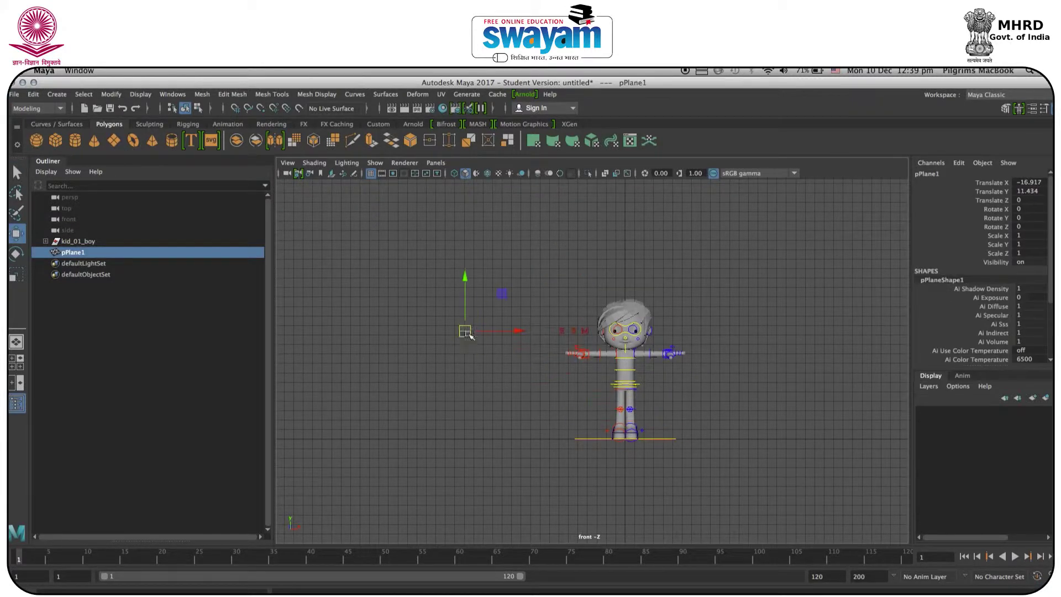
Rotate the plane upright by setting its Rotate X to 90
{"action": "key", "text": "e"}
{"action": "scroll", "coordinate": [481, 336], "scroll_direction": "up", "scroll_amount": 3}
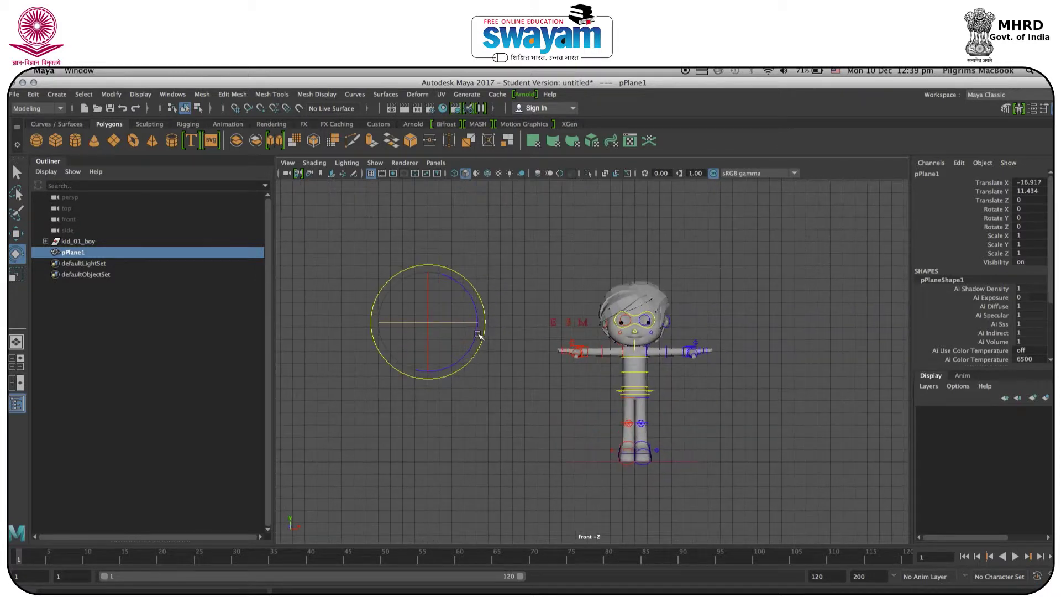
{"action": "left_click_drag", "start_coordinate": [429, 299], "coordinate": [432, 354]}
{"action": "double_click", "coordinate": [1028, 209]}
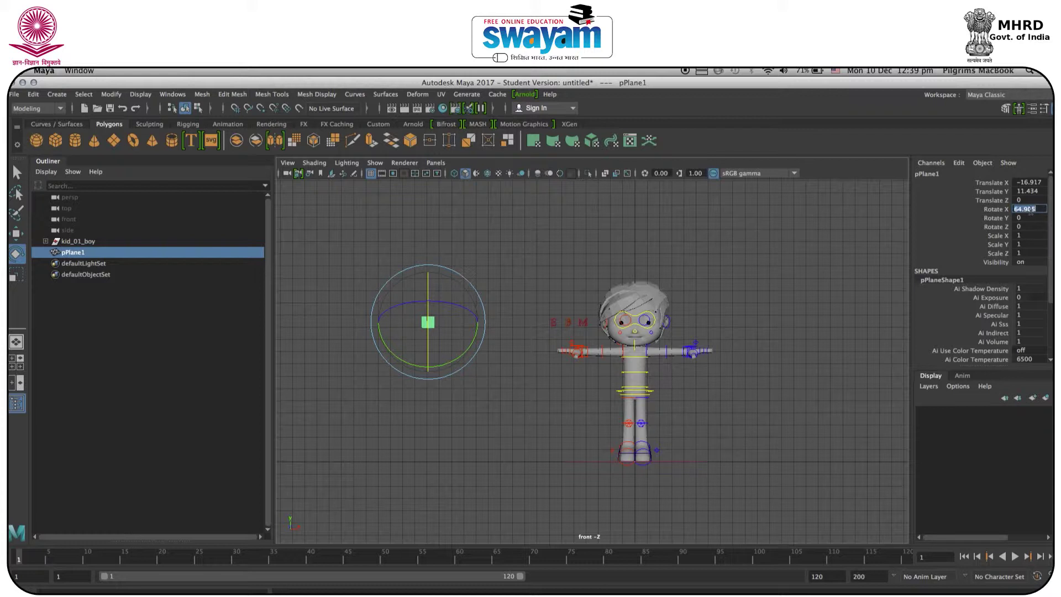
{"action": "type", "text": "90"}
{"action": "key", "text": "Return"}
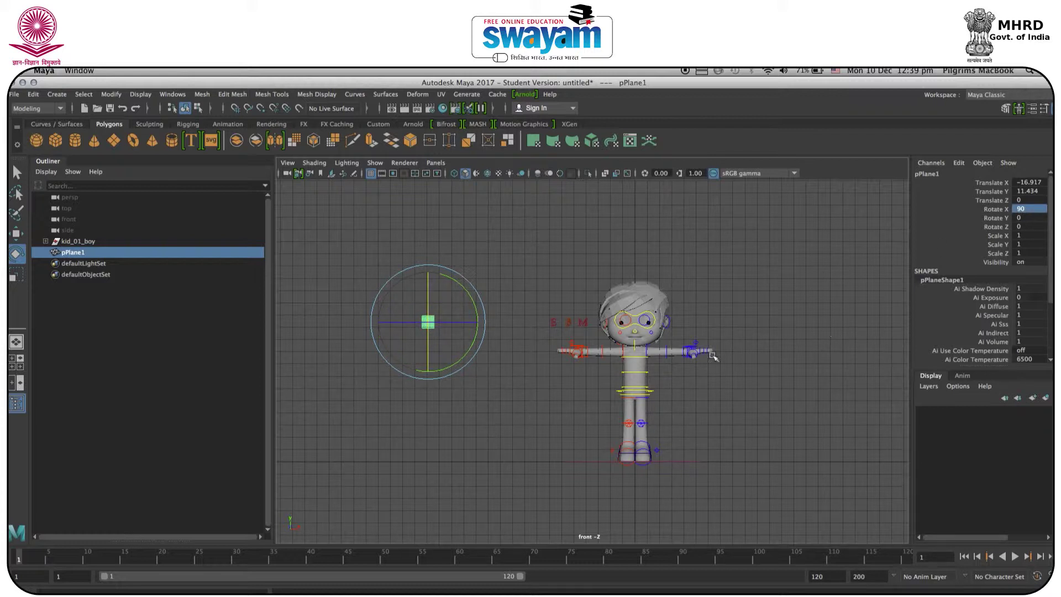
Set the plane's Subdivisions Width and Subdivisions Height to 1 and reselect the plane
{"action": "scroll", "coordinate": [1050, 285], "scroll_direction": "down", "scroll_amount": 3}
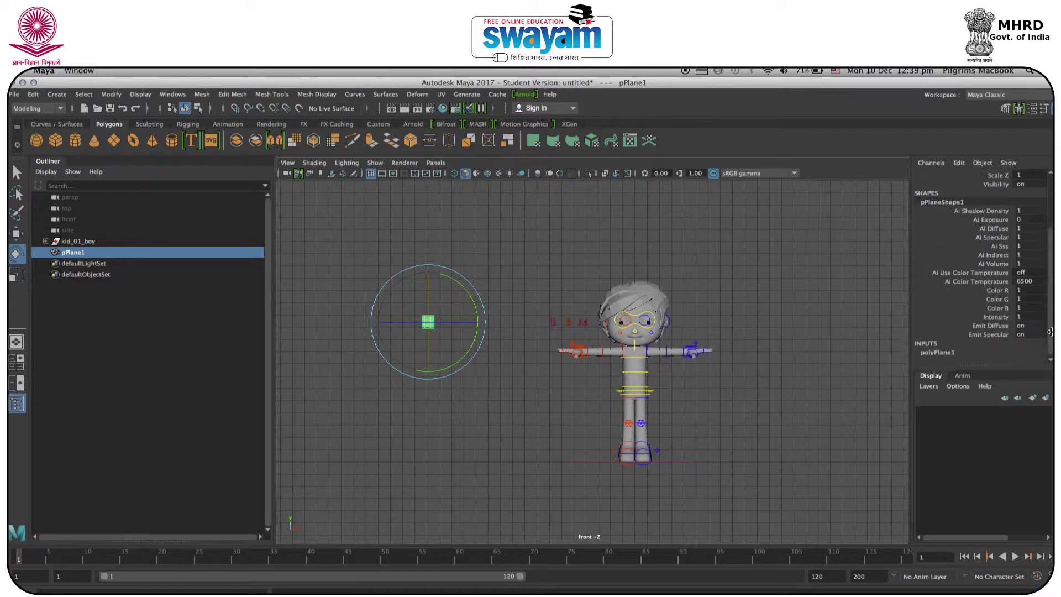
{"action": "left_click", "coordinate": [937, 351]}
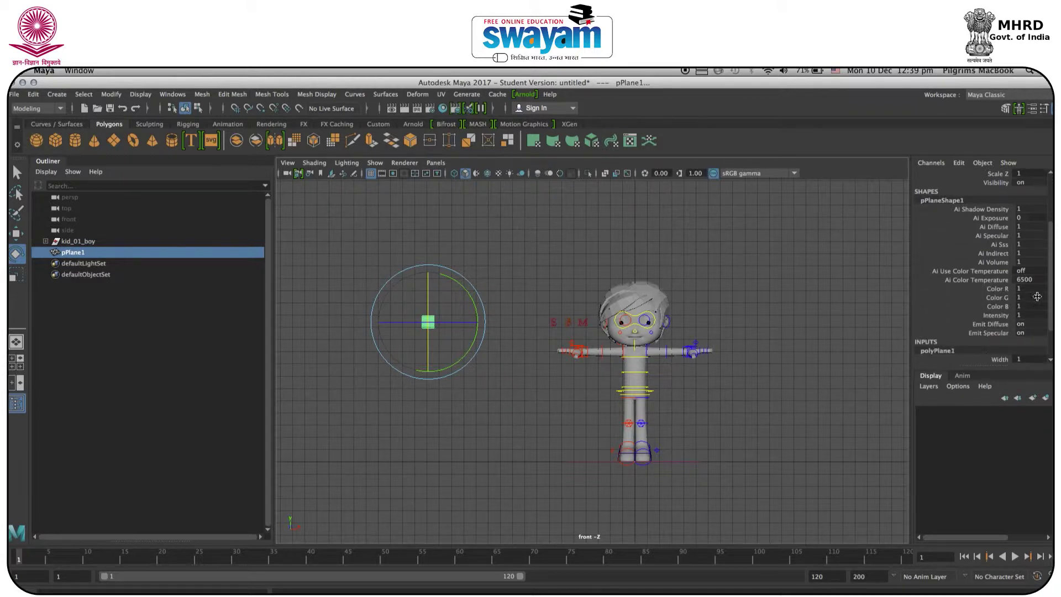
{"action": "scroll", "coordinate": [1050, 325], "scroll_direction": "down", "scroll_amount": 2}
{"action": "double_click", "coordinate": [1028, 334]}
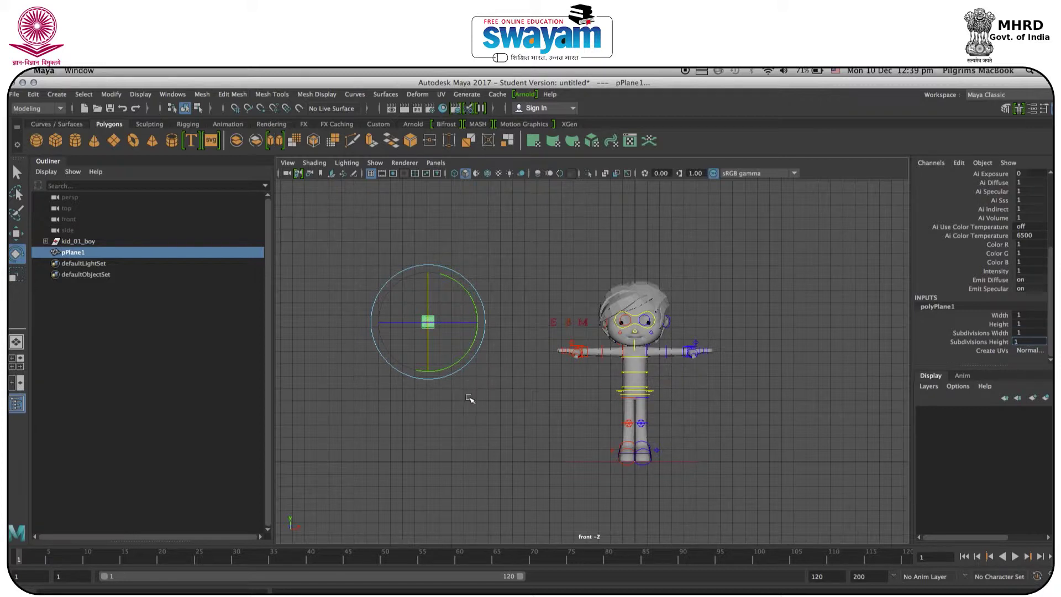
{"action": "left_click", "coordinate": [448, 377]}
{"action": "left_click_drag", "start_coordinate": [381, 297], "coordinate": [450, 367]}
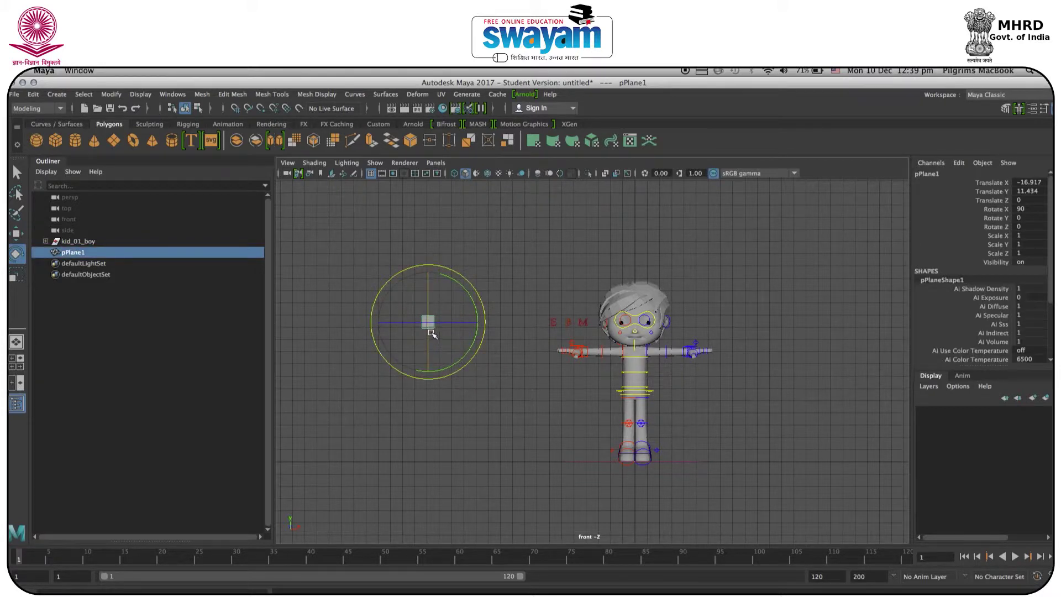
Scale the plane to about 21.1, narrow its Scale X to about 14.6, and reposition it near X -15.7, Y 10.8
{"action": "key", "text": "r"}
{"action": "left_click_drag", "start_coordinate": [429, 322], "coordinate": [601, 255]}
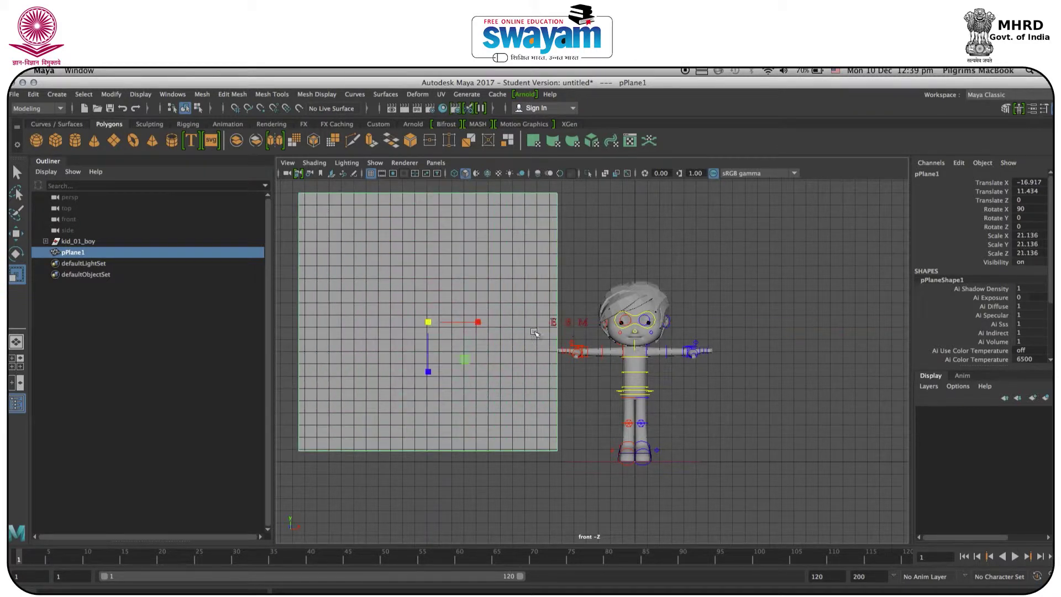
{"action": "left_click_drag", "start_coordinate": [478, 325], "coordinate": [446, 331]}
{"action": "key", "text": "w"}
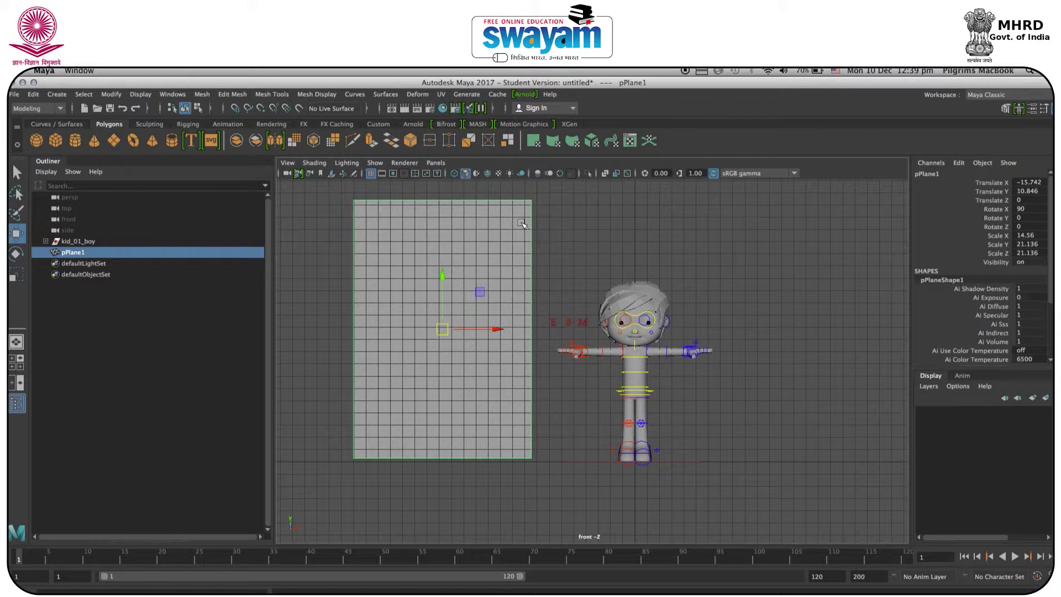
Assign a new Lambert material to the plane
{"action": "left_click", "coordinate": [558, 216]}
{"action": "left_click", "coordinate": [445, 250]}
{"action": "right_click_drag", "start_coordinate": [408, 287], "coordinate": [386, 571]}
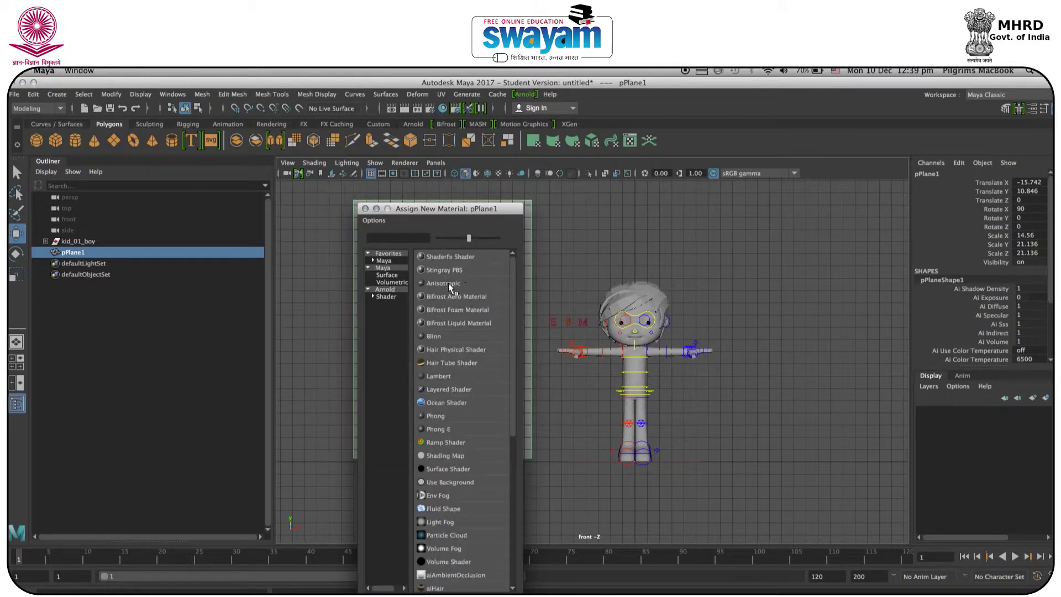
{"action": "left_click", "coordinate": [439, 376]}
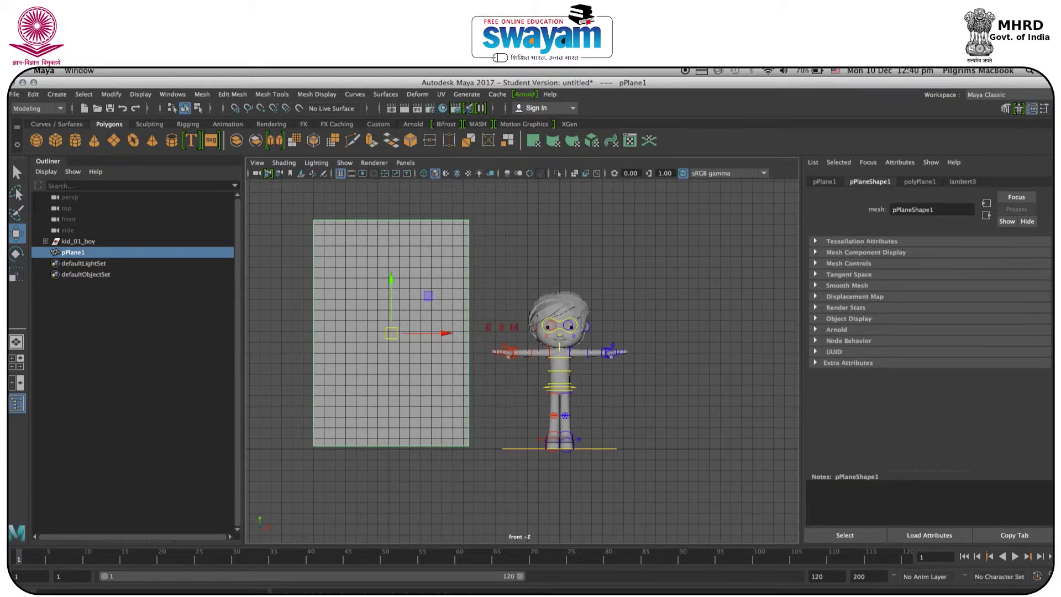
Connect a File texture to the Color attribute of the plane's new Lambert material
{"action": "left_click", "coordinate": [963, 182]}
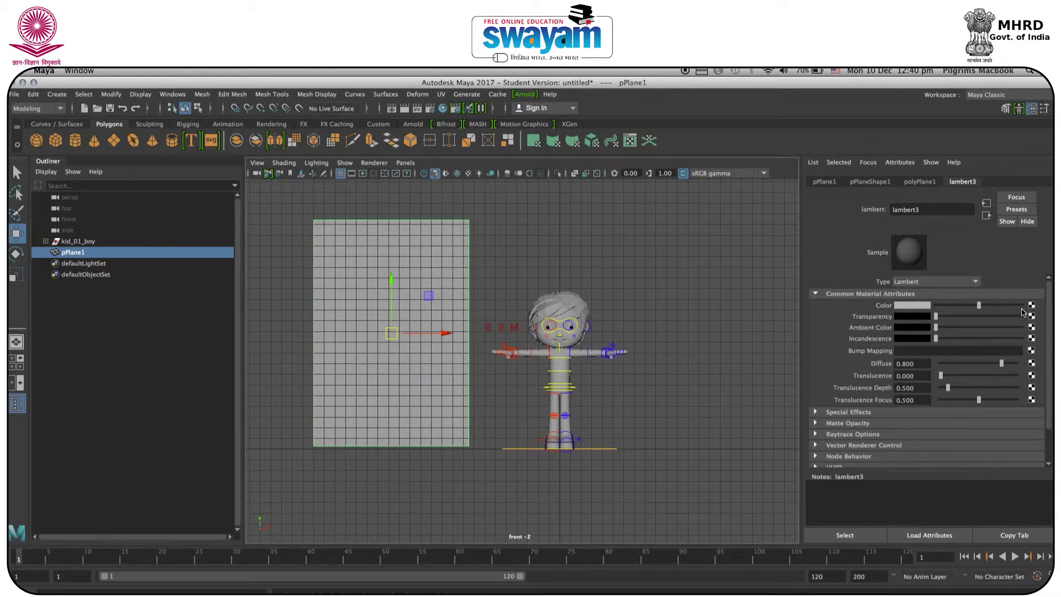
{"action": "left_click", "coordinate": [1031, 306]}
{"action": "left_click_drag", "start_coordinate": [424, 213], "coordinate": [590, 120]}
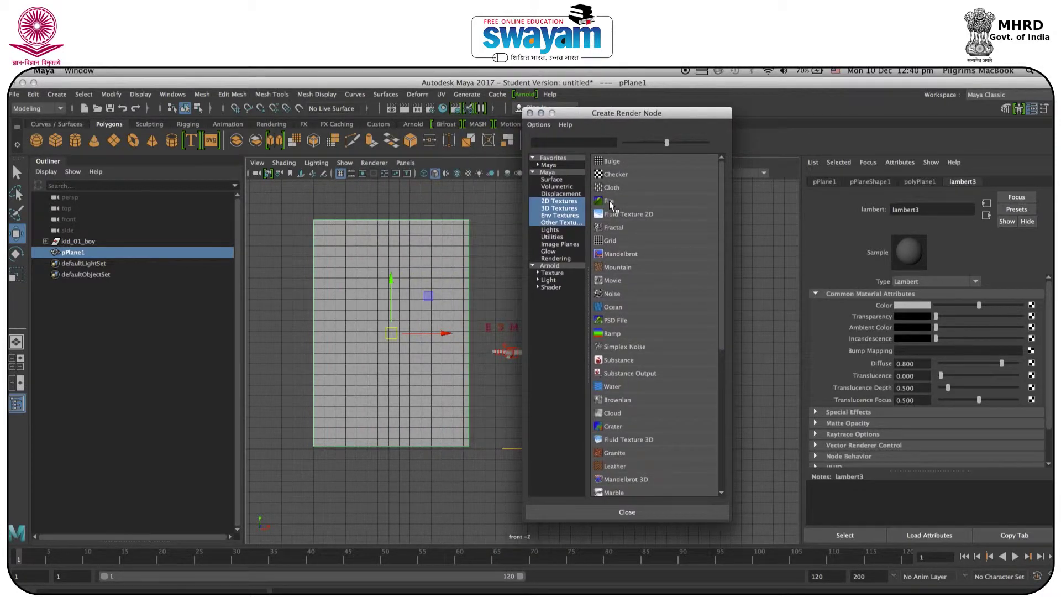
{"action": "left_click", "coordinate": [610, 201]}
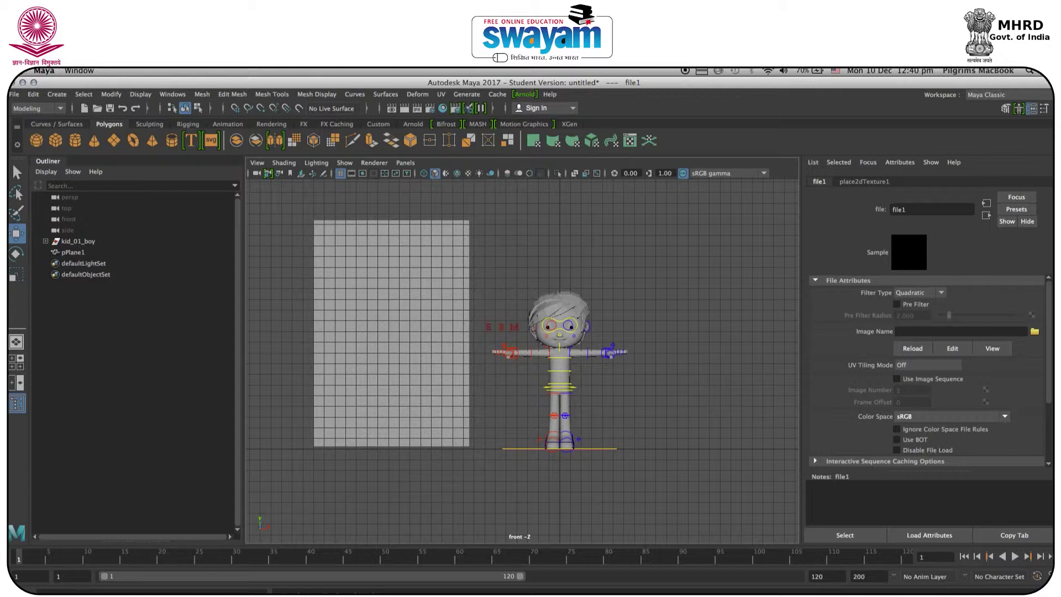
Browse for the file texture's image in the poses ref folder on the Desktop
{"action": "left_click", "coordinate": [1035, 333]}
{"action": "left_click_drag", "start_coordinate": [288, 153], "coordinate": [332, 147]}
{"action": "left_click", "coordinate": [204, 211]}
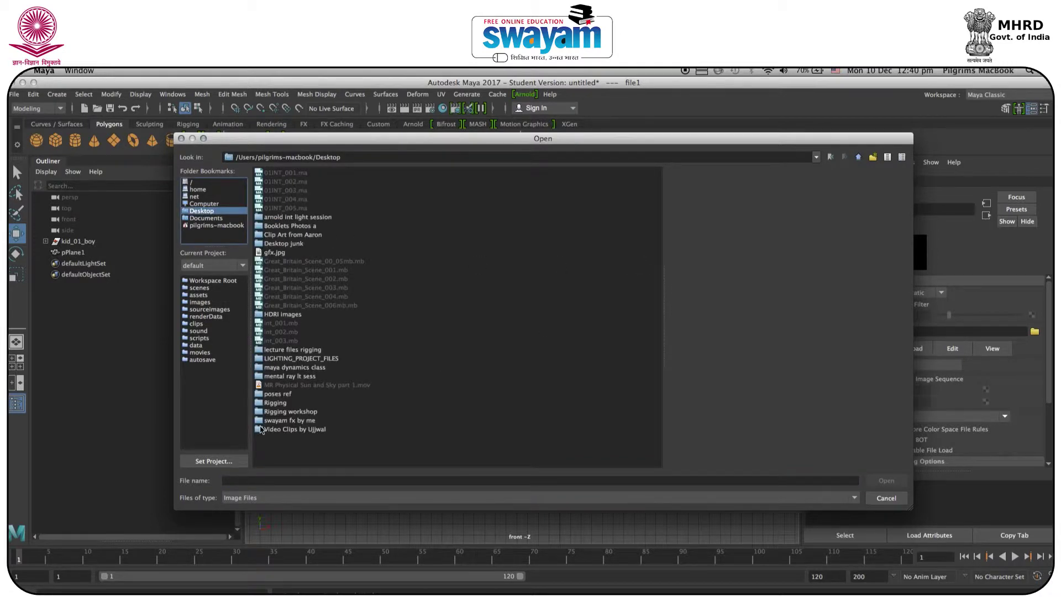
{"action": "double_click", "coordinate": [276, 394]}
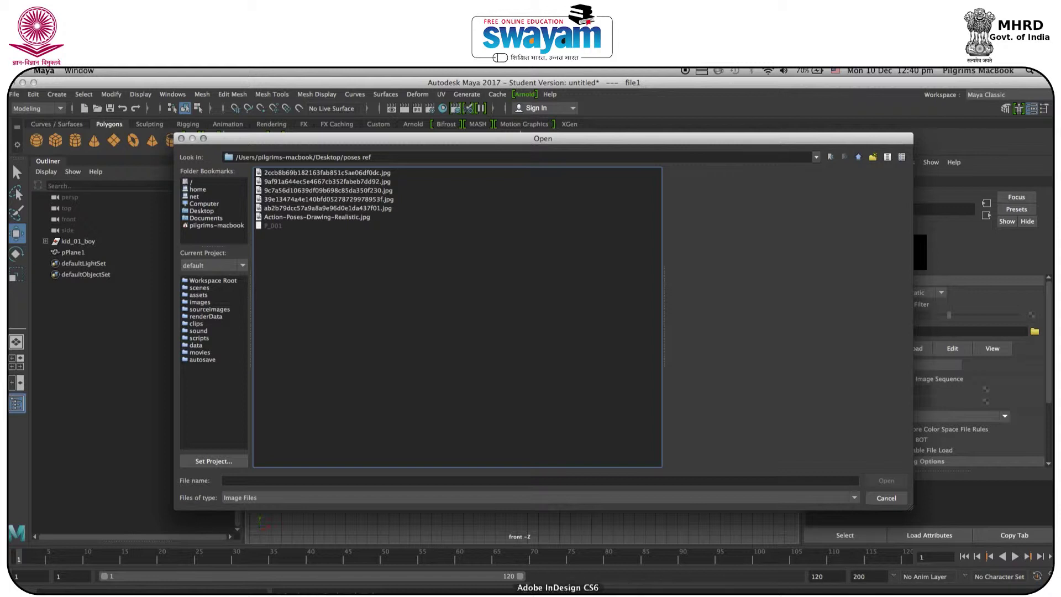
Switch to Photoshop to check the P_001 pose sheet and its save options, and minimize its window
{"action": "left_click", "coordinate": [492, 590]}
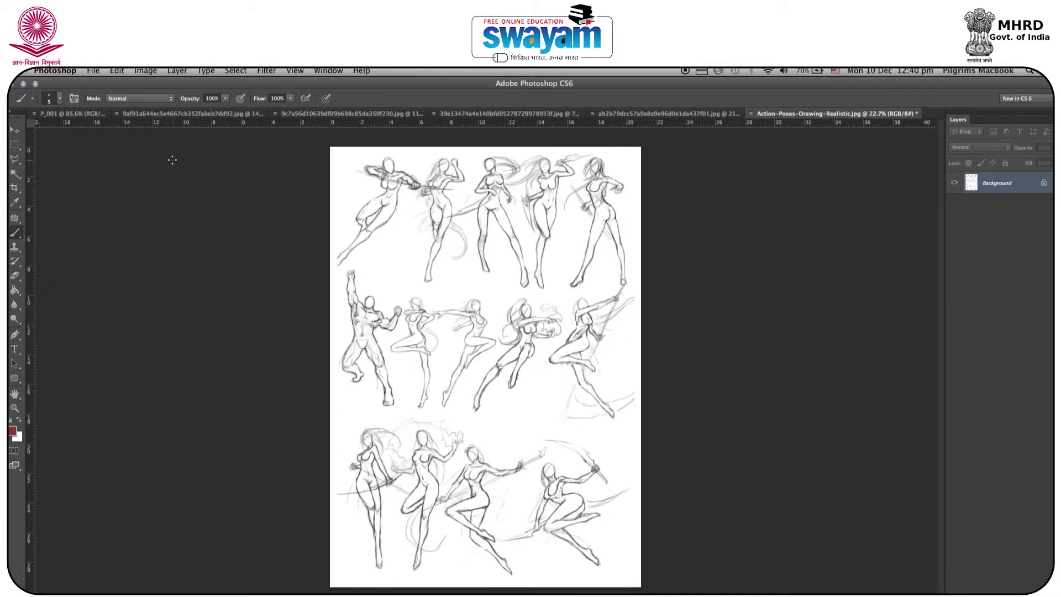
{"action": "left_click", "coordinate": [76, 115]}
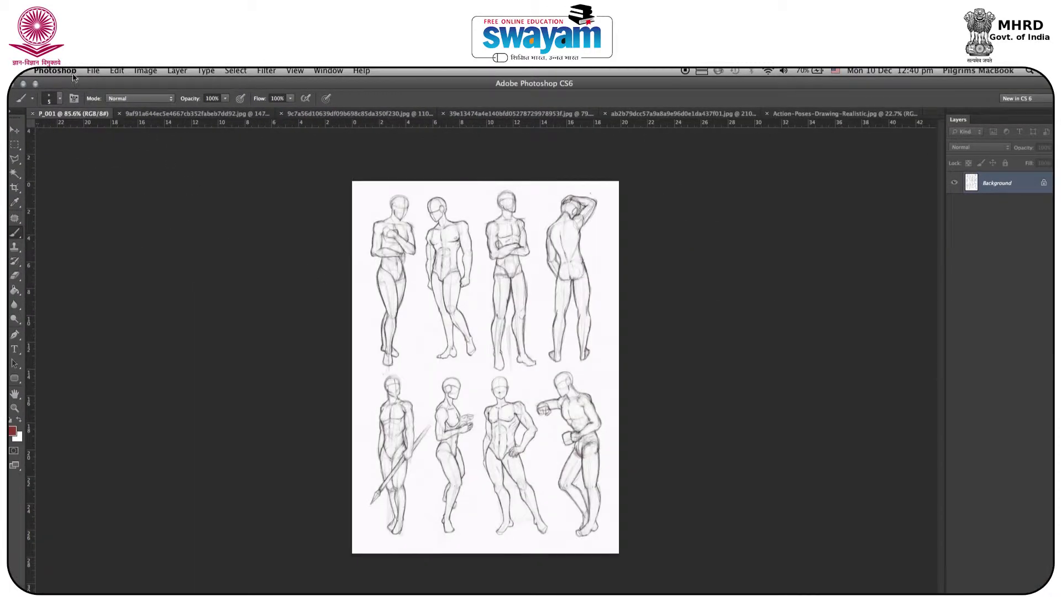
{"action": "left_click", "coordinate": [93, 71]}
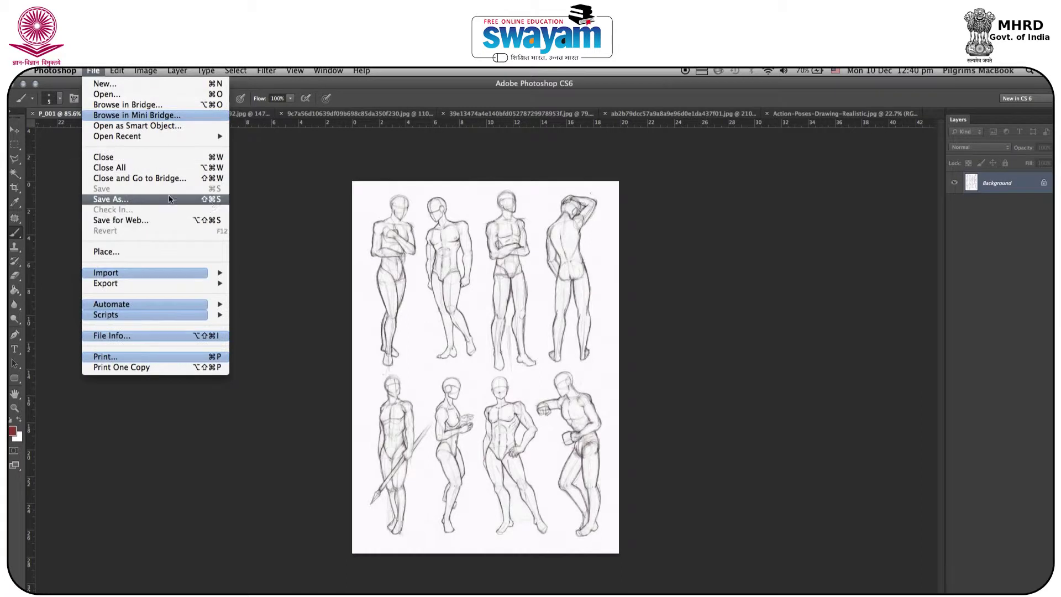
{"action": "left_click", "coordinate": [270, 198]}
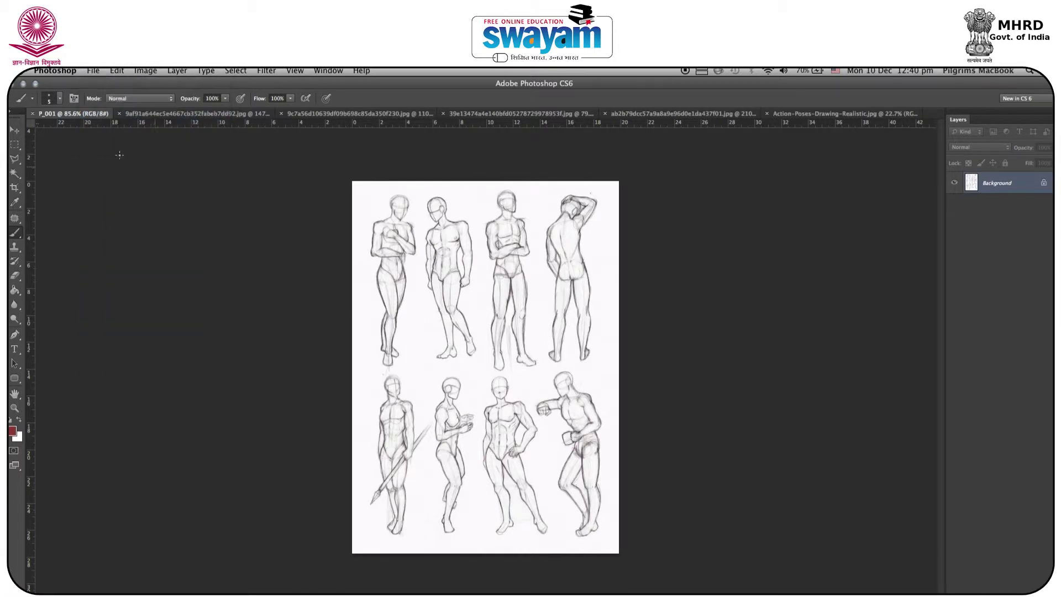
{"action": "left_click", "coordinate": [24, 84]}
Load 2ccb8b69b182163fab851c5ae06df0dc.jpg as the texture image, turn on textured shading in the front view and select the plane
{"action": "left_click", "coordinate": [284, 174]}
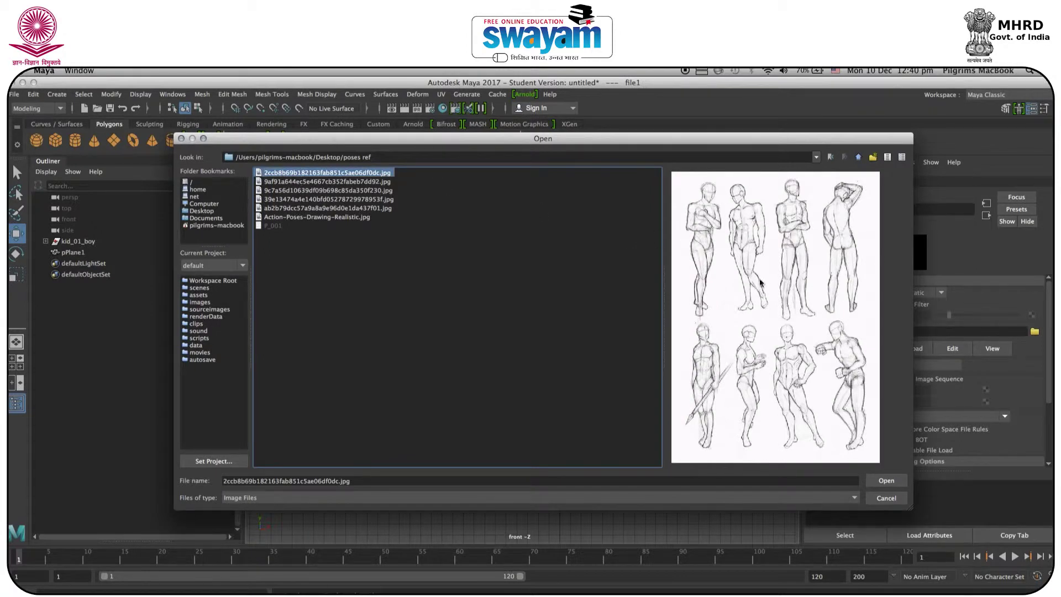
{"action": "left_click", "coordinate": [887, 482]}
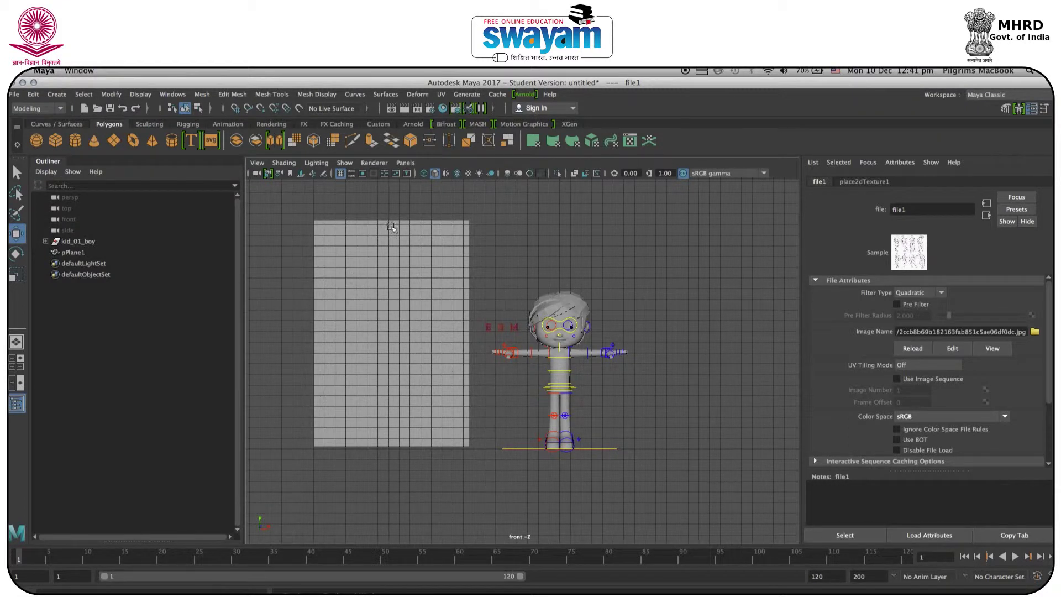
{"action": "key", "text": "4"}
{"action": "key", "text": "5"}
{"action": "key", "text": "6"}
{"action": "left_click", "coordinate": [409, 296]}
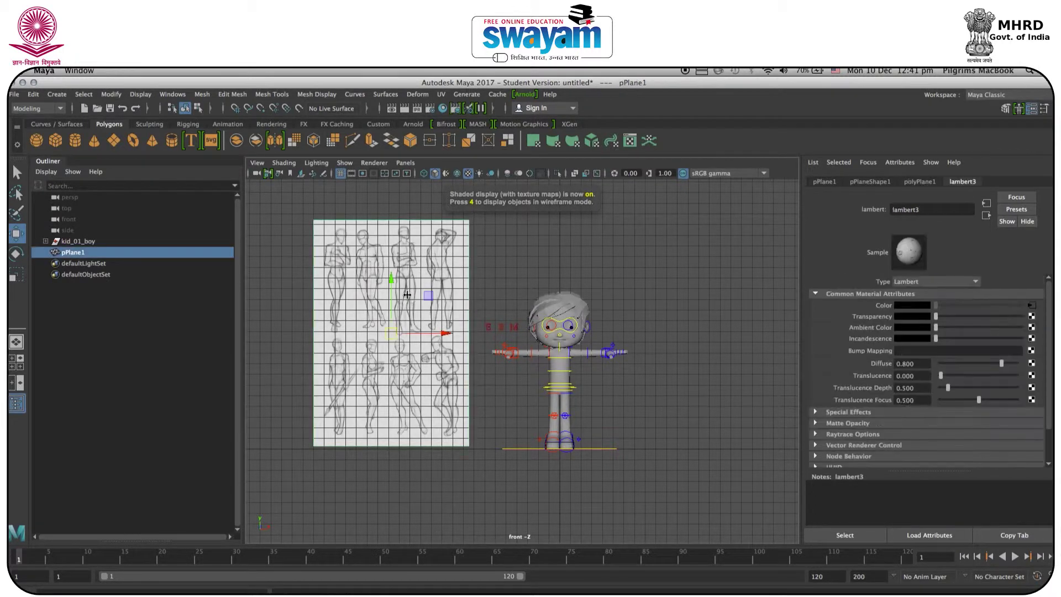
Switch to a full-size perspective view with nothing selected and turn on textured shading
{"action": "key", "text": "space"}
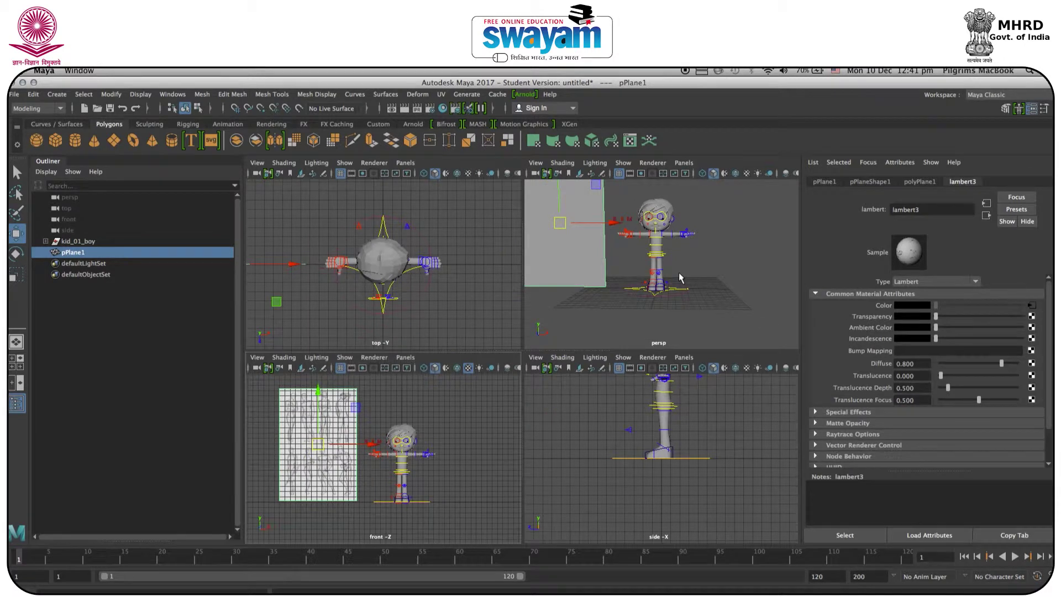
{"action": "left_click", "coordinate": [715, 253]}
{"action": "key", "text": "space"}
{"action": "left_click_drag", "start_coordinate": [715, 256], "coordinate": [627, 323], "text": "alt"}
{"action": "key", "text": "6"}
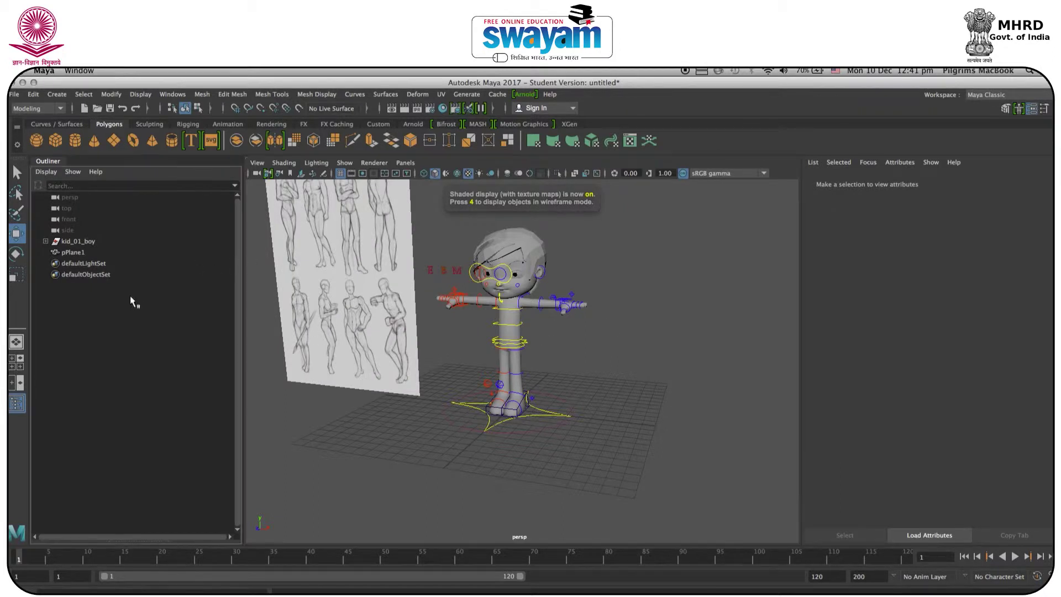
Rename the pose sheet plane pPlane1 as Ref
{"action": "left_click", "coordinate": [81, 254]}
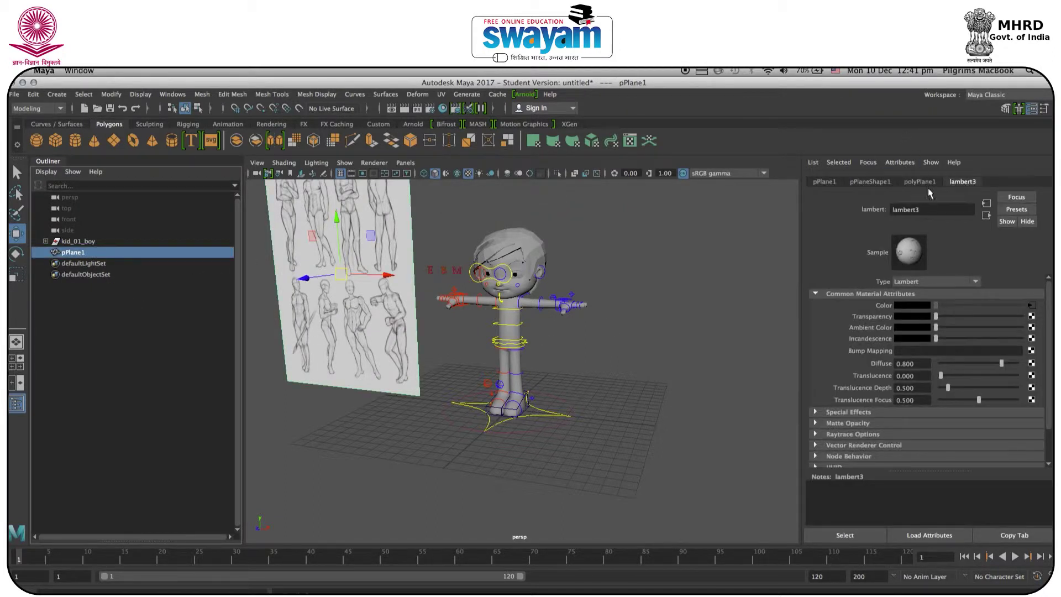
{"action": "left_click", "coordinate": [823, 183]}
{"action": "left_click", "coordinate": [943, 210]}
{"action": "type", "text": "Ref"}
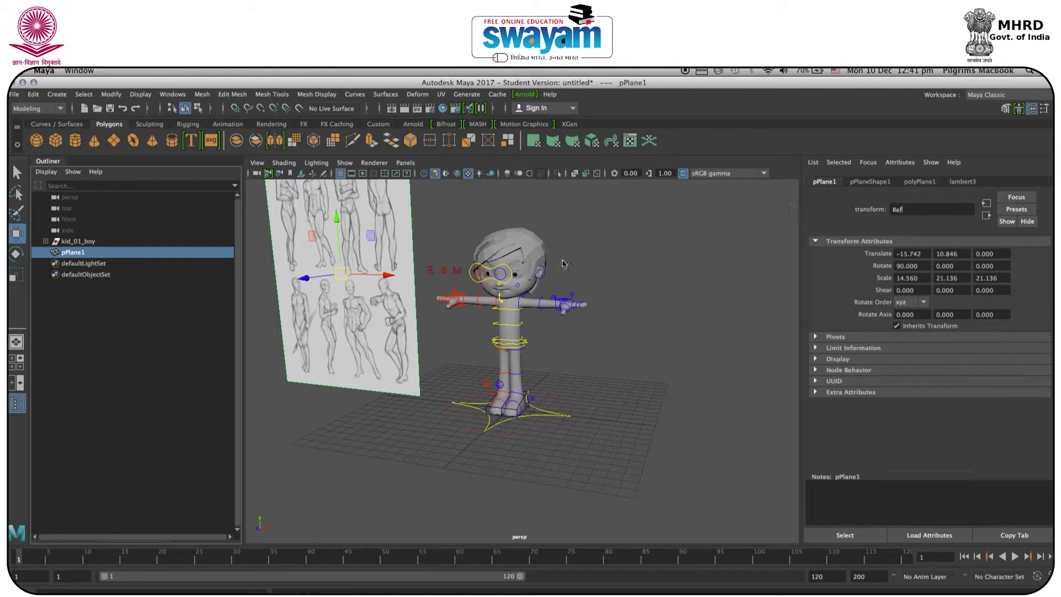
{"action": "left_click", "coordinate": [663, 325]}
Examine the groups inside kid_01_boy and the contents of global_ctr, and clear the selection
{"action": "left_click_drag", "start_coordinate": [606, 215], "coordinate": [429, 458]}
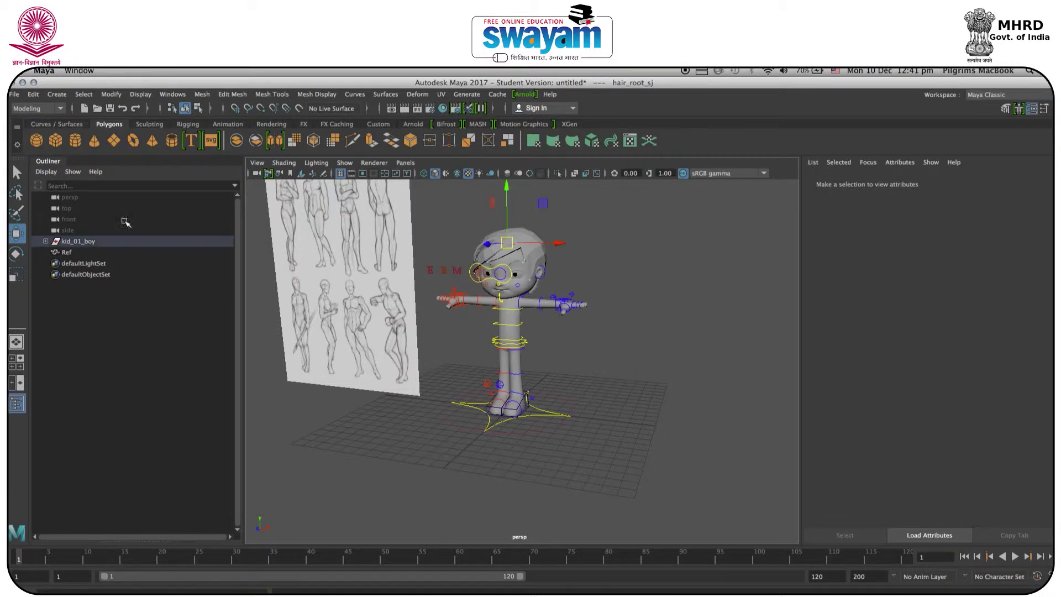
{"action": "left_click", "coordinate": [46, 241]}
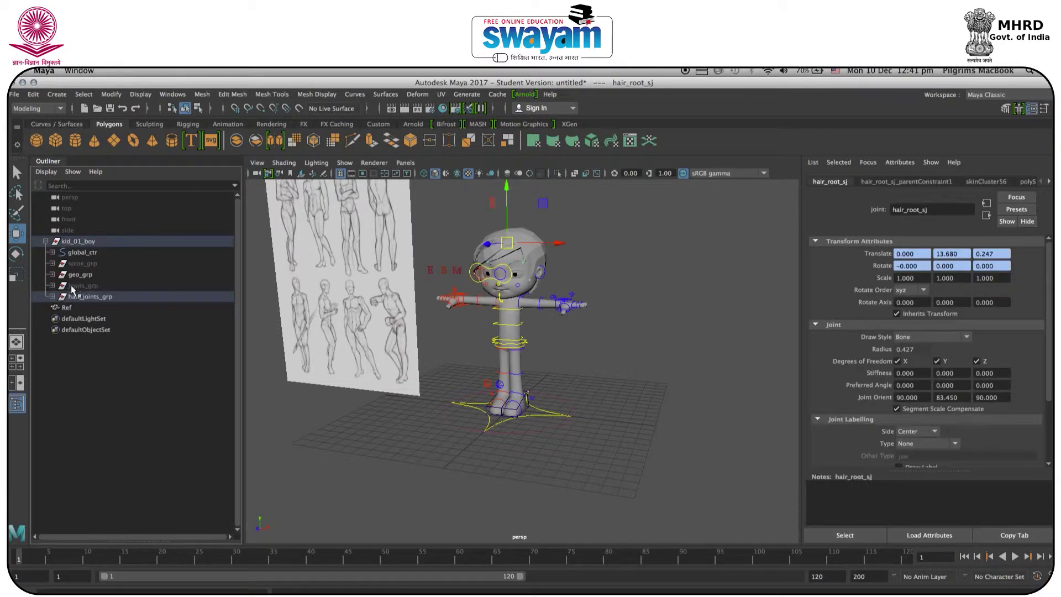
{"action": "left_click", "coordinate": [51, 252]}
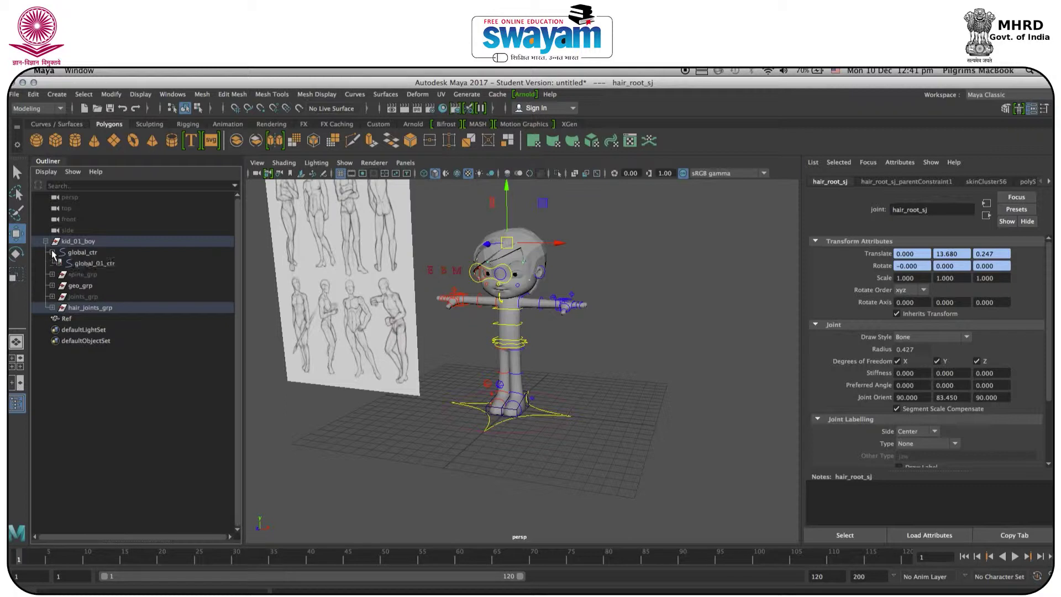
{"action": "left_click", "coordinate": [52, 252]}
{"action": "left_click", "coordinate": [544, 298]}
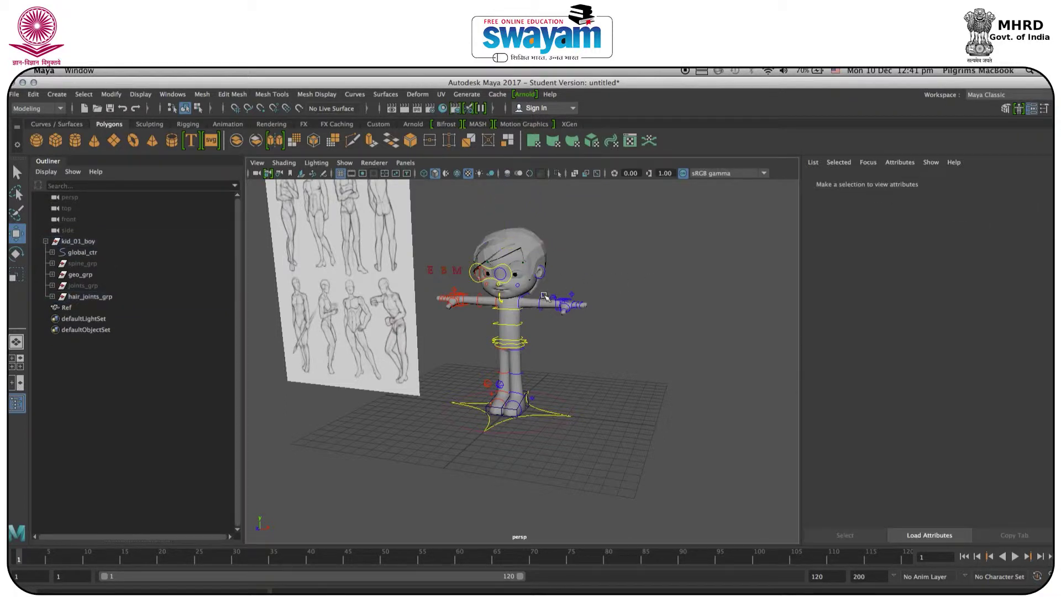
Inspect the left elbow FK control up close, and return to the whole scene with nothing selected
{"action": "left_click", "coordinate": [557, 293]}
{"action": "key", "text": "f"}
{"action": "left_click_drag", "start_coordinate": [555, 293], "coordinate": [592, 287], "text": "alt"}
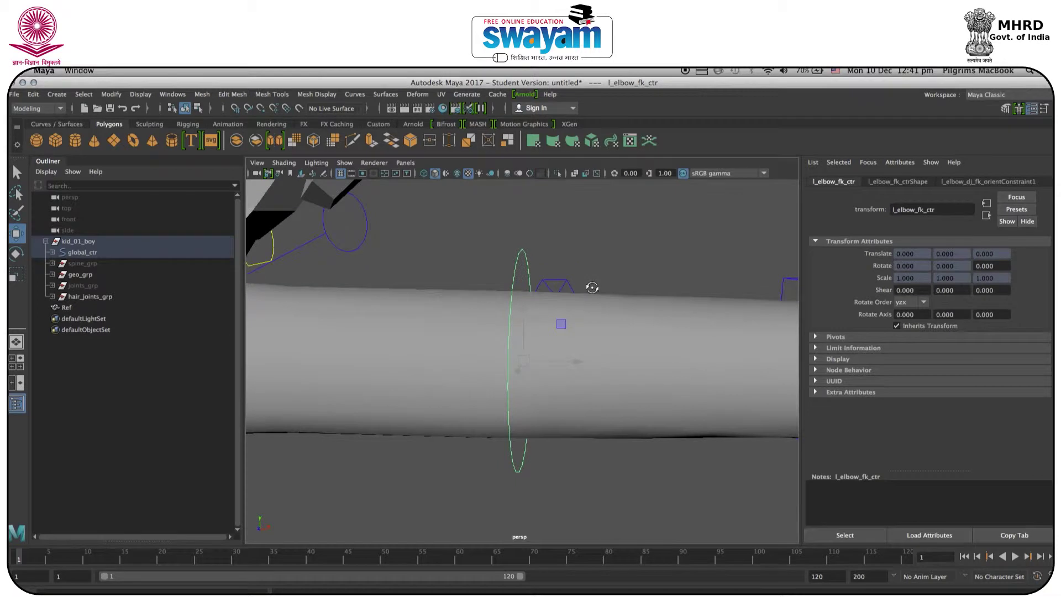
{"action": "left_click", "coordinate": [57, 124]}
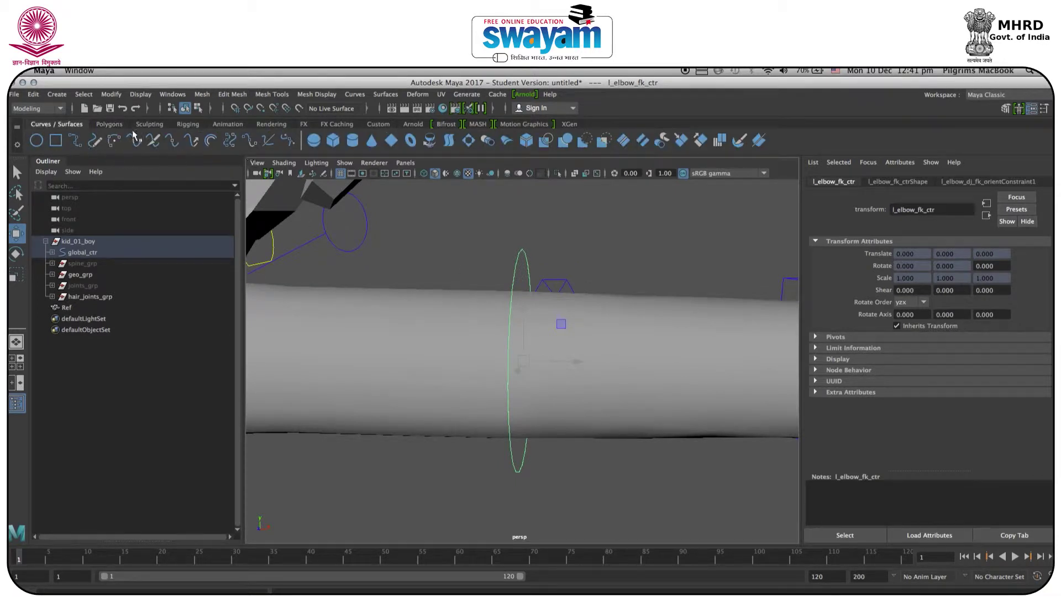
{"action": "left_click", "coordinate": [182, 125]}
{"action": "left_click", "coordinate": [109, 124]}
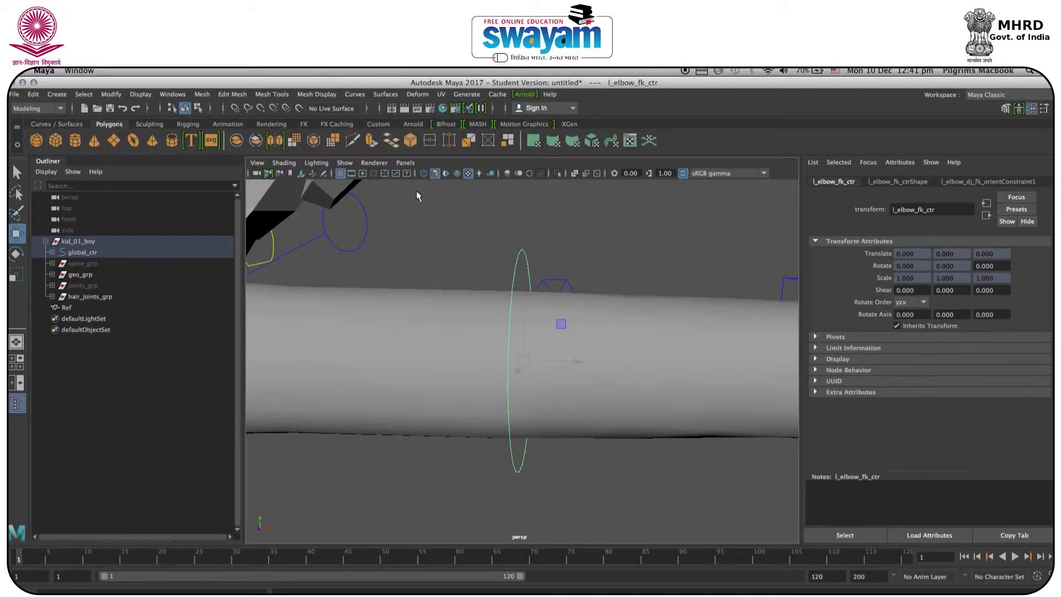
{"action": "key", "text": "a"}
{"action": "left_click", "coordinate": [575, 247]}
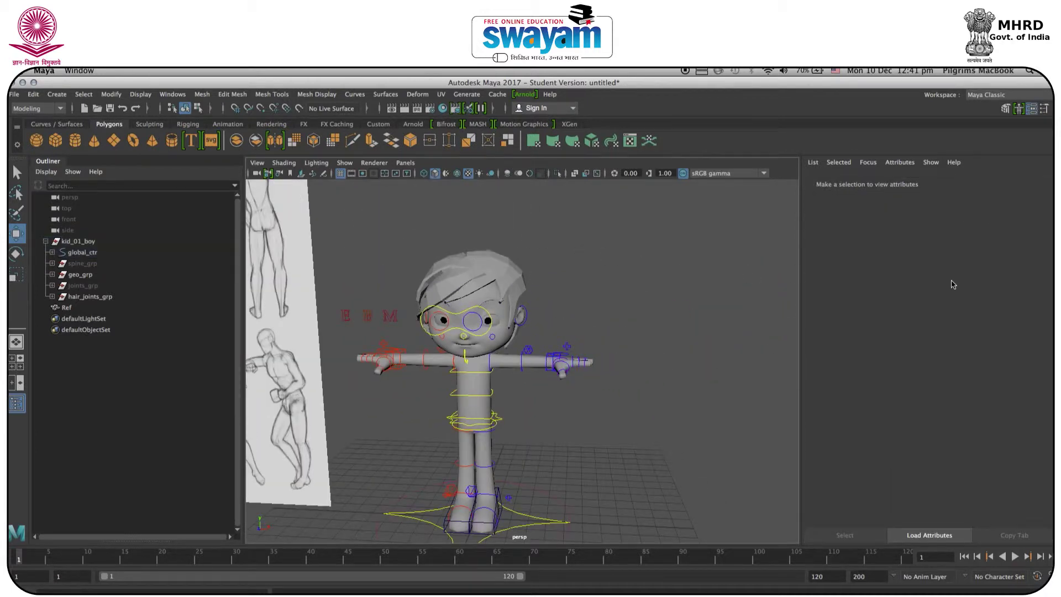
Hide the Attribute Editor and close the Outliner to enlarge the viewport
{"action": "key", "text": "ctrl+a"}
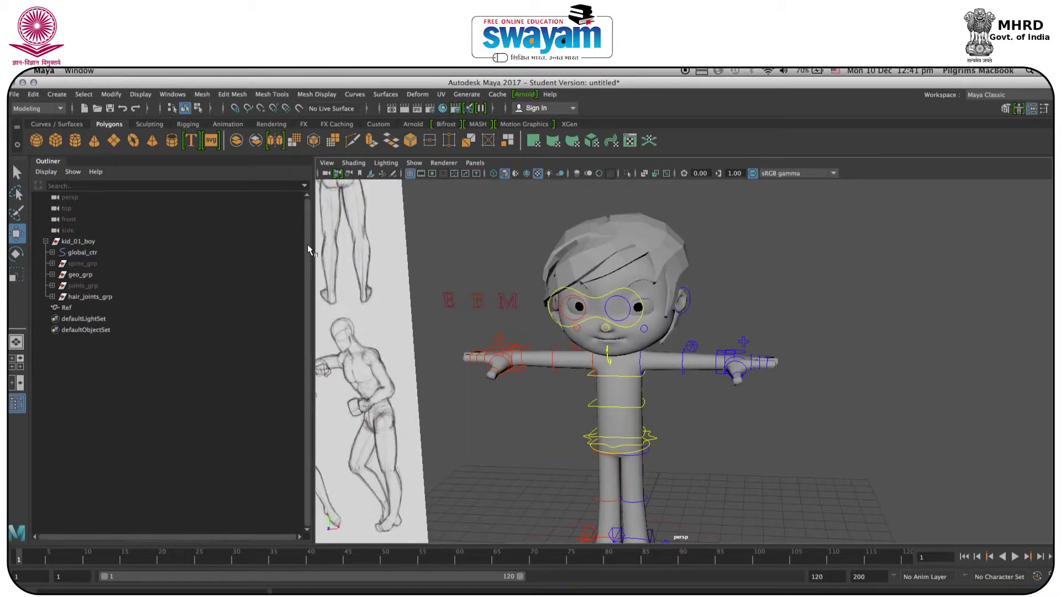
{"action": "left_click_drag", "start_coordinate": [49, 161], "coordinate": [208, 225]}
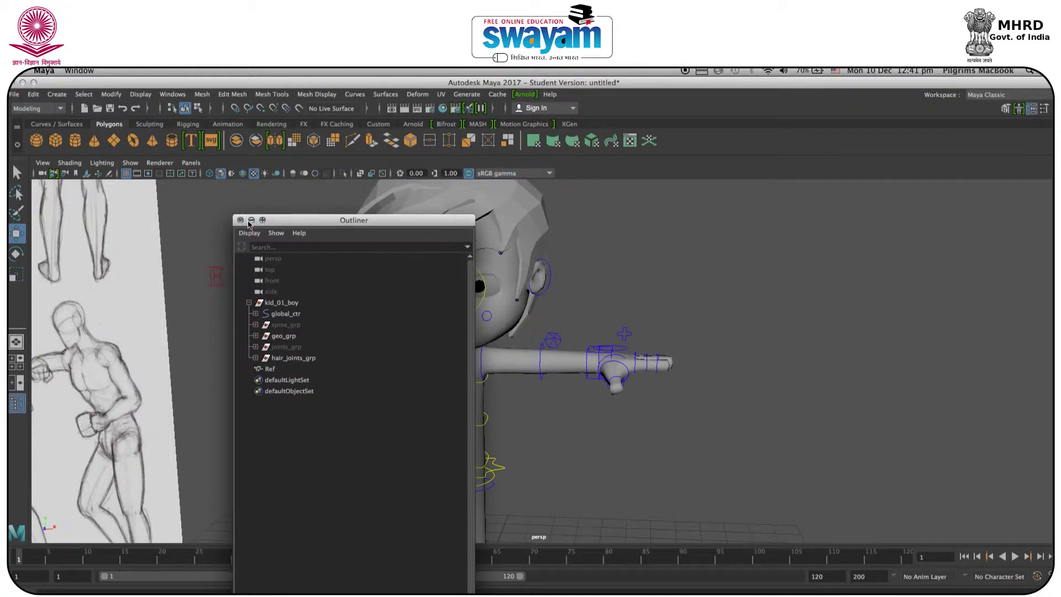
{"action": "left_click", "coordinate": [241, 219]}
Lower the Ref plane vertically and frame the pose sheet and the character side by side
{"action": "middle_click_drag", "start_coordinate": [315, 235], "coordinate": [470, 236], "text": "alt"}
{"action": "right_click_drag", "start_coordinate": [470, 235], "coordinate": [351, 268], "text": "alt"}
{"action": "left_click_drag", "start_coordinate": [351, 267], "coordinate": [384, 256], "text": "alt"}
{"action": "middle_click_drag", "start_coordinate": [384, 255], "coordinate": [409, 369], "text": "alt"}
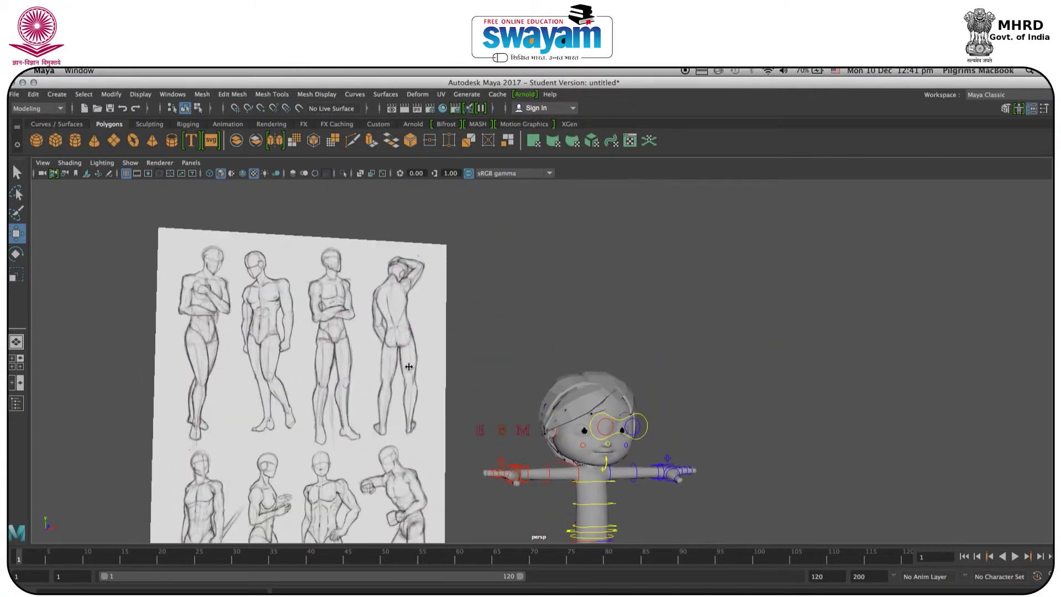
{"action": "left_click_drag", "start_coordinate": [403, 349], "coordinate": [507, 365], "text": "alt"}
{"action": "mouse_move", "coordinate": [506, 365]}
{"action": "middle_mouse_down", "text": "alt"}
{"action": "mouse_move", "coordinate": [494, 284]}
{"action": "mouse_move", "coordinate": [511, 327]}
{"action": "middle_mouse_up", "text": "alt"}
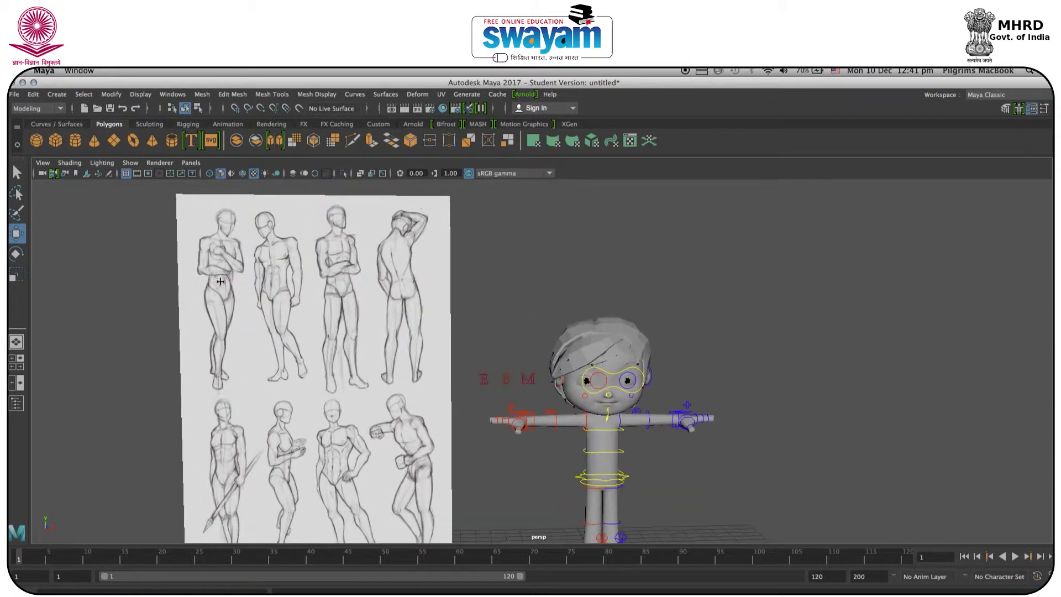
{"action": "middle_click_drag", "start_coordinate": [599, 378], "coordinate": [602, 356], "text": "alt"}
{"action": "left_click", "coordinate": [220, 241]}
{"action": "left_click_drag", "start_coordinate": [316, 319], "coordinate": [322, 415]}
{"action": "middle_click_drag", "start_coordinate": [415, 385], "coordinate": [396, 331], "text": "alt"}
{"action": "mouse_move", "coordinate": [421, 337]}
{"action": "right_mouse_down", "text": "alt"}
{"action": "mouse_move", "coordinate": [337, 337]}
{"action": "mouse_move", "coordinate": [501, 341]}
{"action": "right_mouse_up", "text": "alt"}
{"action": "left_click_drag", "start_coordinate": [500, 341], "coordinate": [509, 342], "text": "alt"}
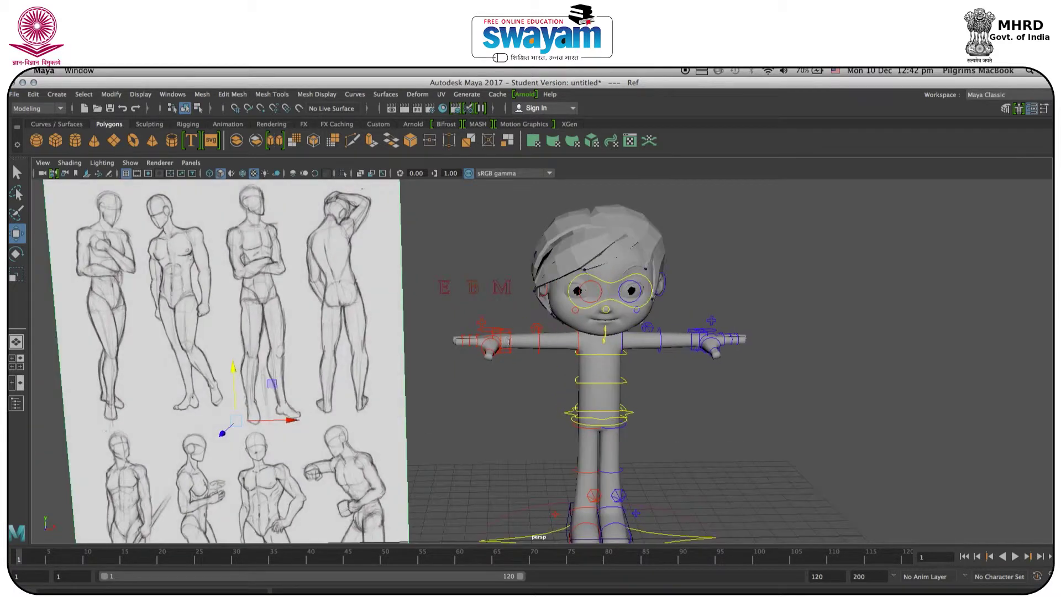
Rotate the right shoulder FK control to bring the character's right arm down beside the body
{"action": "left_click", "coordinate": [537, 332]}
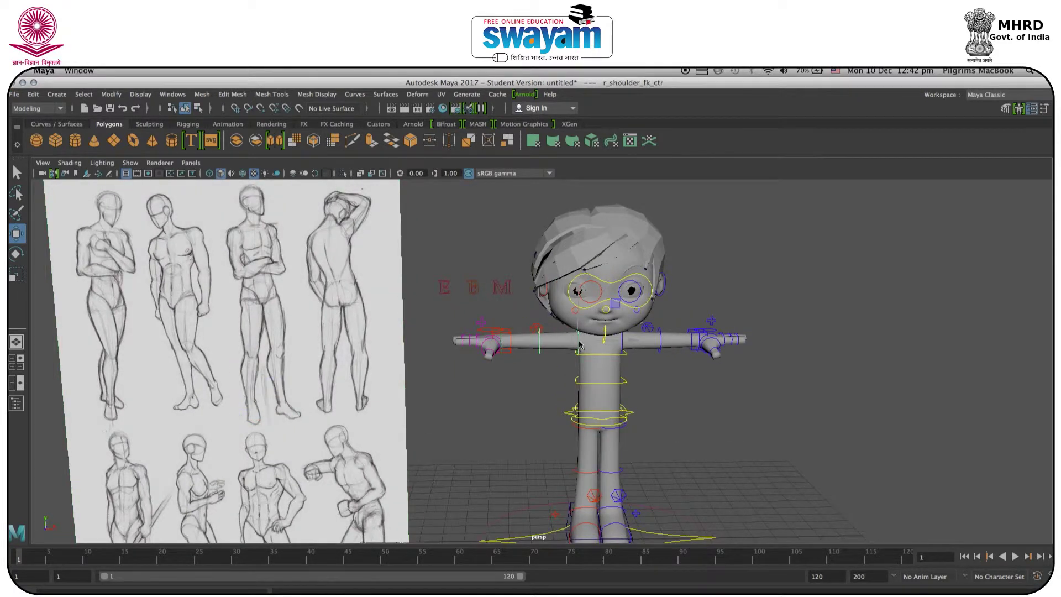
{"action": "key", "text": "e"}
{"action": "left_click", "coordinate": [478, 269]}
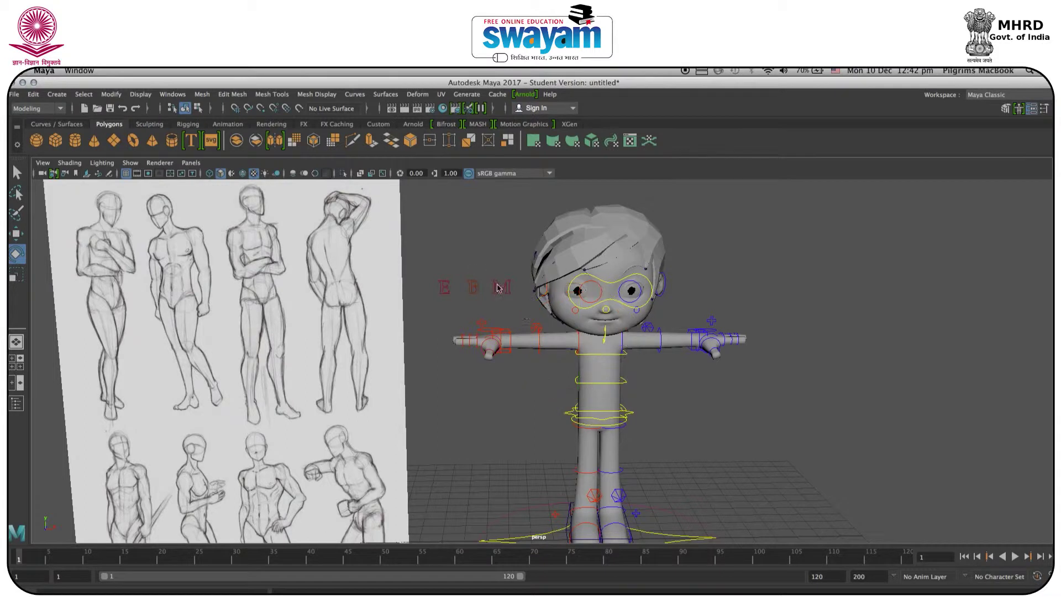
{"action": "left_click", "coordinate": [579, 340]}
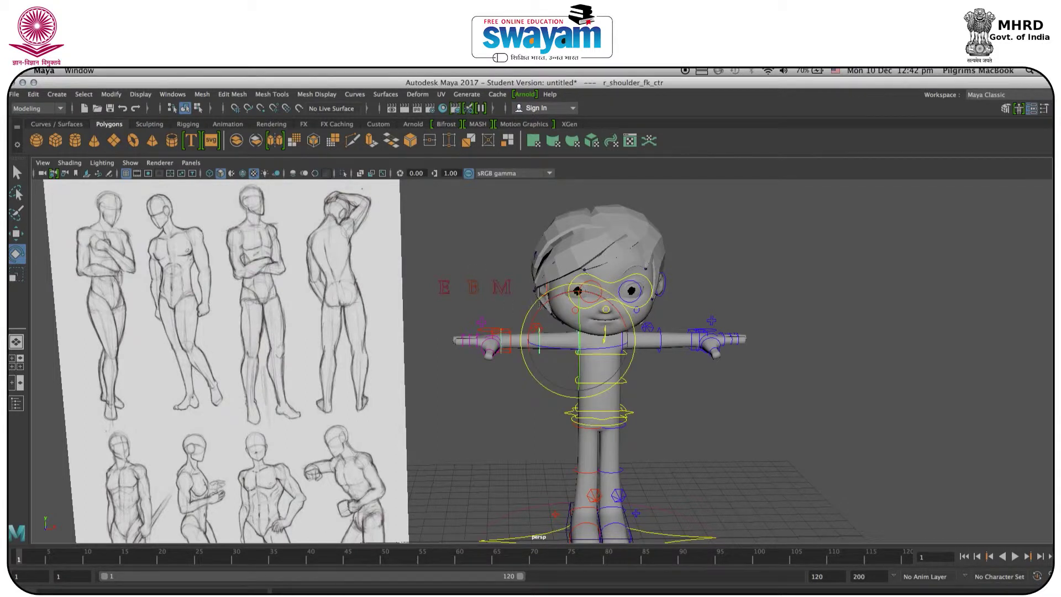
{"action": "left_click_drag", "start_coordinate": [546, 305], "coordinate": [553, 379]}
Rotate the right elbow FK control to bend the right forearm forward, undoing the first attempt
{"action": "left_click", "coordinate": [561, 393]}
{"action": "left_click", "coordinate": [561, 380]}
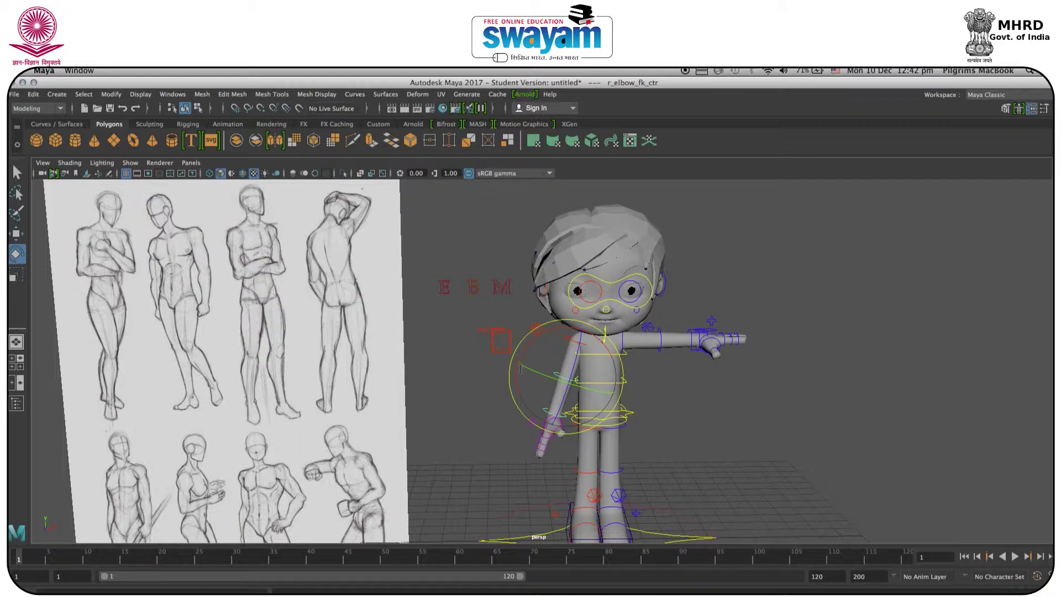
{"action": "left_click_drag", "start_coordinate": [513, 357], "coordinate": [594, 357], "text": "alt"}
{"action": "scroll", "coordinate": [542, 361], "scroll_direction": "down", "scroll_amount": 3}
{"action": "scroll", "coordinate": [570, 386], "scroll_direction": "down", "scroll_amount": 5}
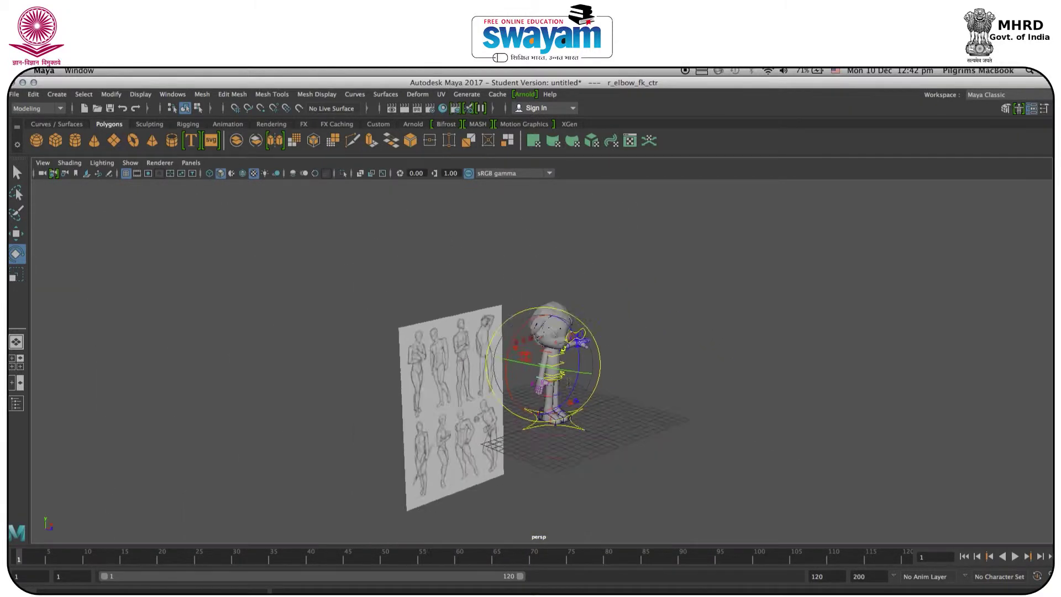
{"action": "scroll", "coordinate": [571, 385], "scroll_direction": "up", "scroll_amount": 12}
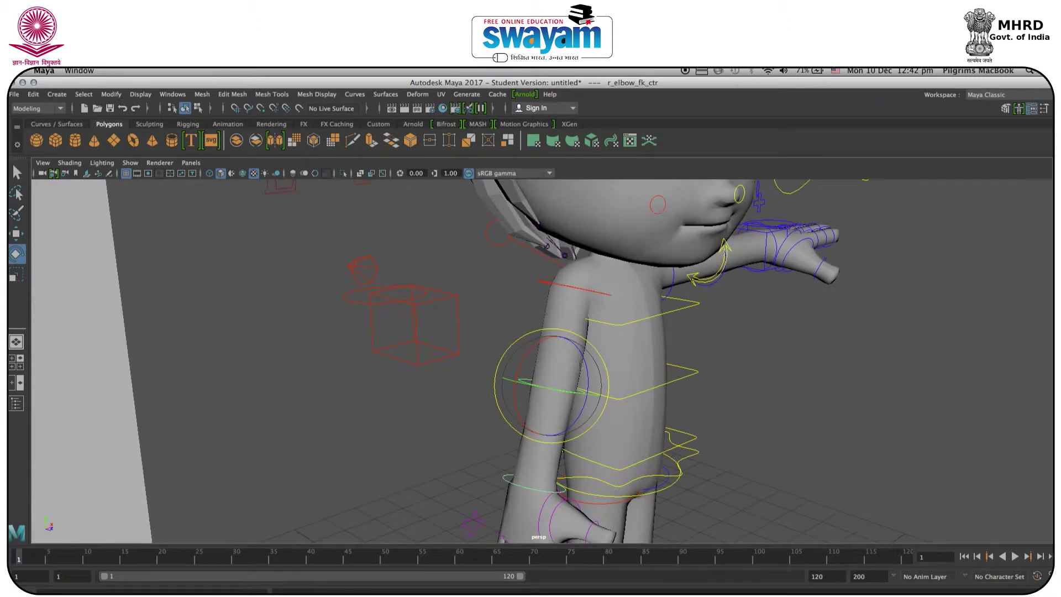
{"action": "left_click_drag", "start_coordinate": [583, 361], "coordinate": [538, 310]}
{"action": "left_click_drag", "start_coordinate": [641, 407], "coordinate": [564, 312], "text": "alt"}
{"action": "key", "text": "super+z"}
{"action": "key", "text": "w"}
{"action": "key", "text": "e"}
{"action": "left_click_drag", "start_coordinate": [533, 363], "coordinate": [523, 352]}
{"action": "left_click_drag", "start_coordinate": [574, 311], "coordinate": [577, 331]}
Refine the right elbow's rotation from the front, keeping the forearm close to the torso
{"action": "left_click_drag", "start_coordinate": [691, 376], "coordinate": [542, 351], "text": "alt"}
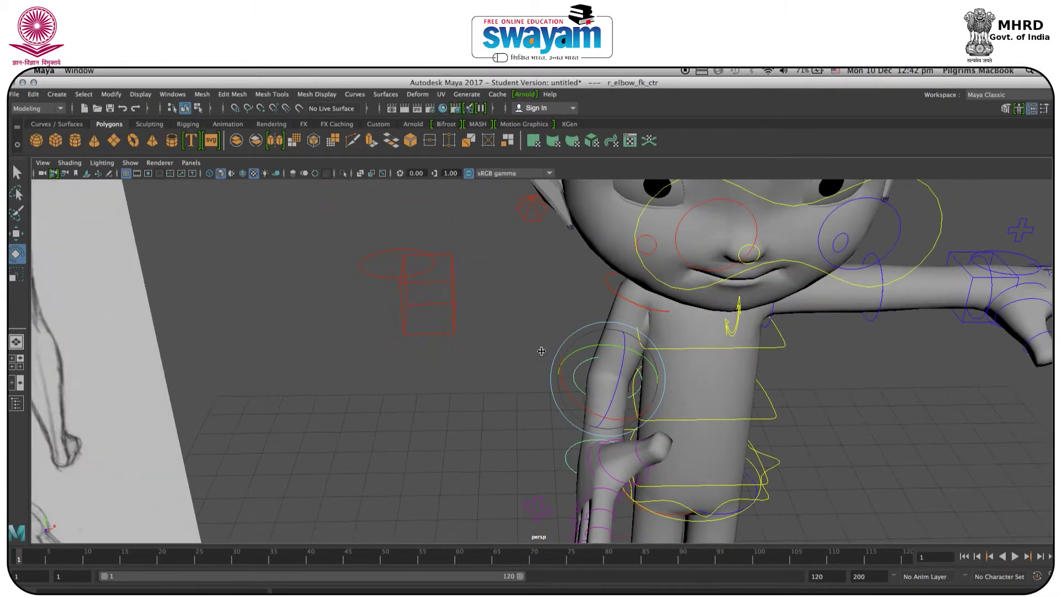
{"action": "left_click_drag", "start_coordinate": [559, 396], "coordinate": [626, 399]}
{"action": "mouse_move", "coordinate": [622, 356]}
{"action": "left_mouse_down"}
{"action": "mouse_move", "coordinate": [574, 376]}
{"action": "mouse_move", "coordinate": [693, 281]}
{"action": "left_mouse_up"}
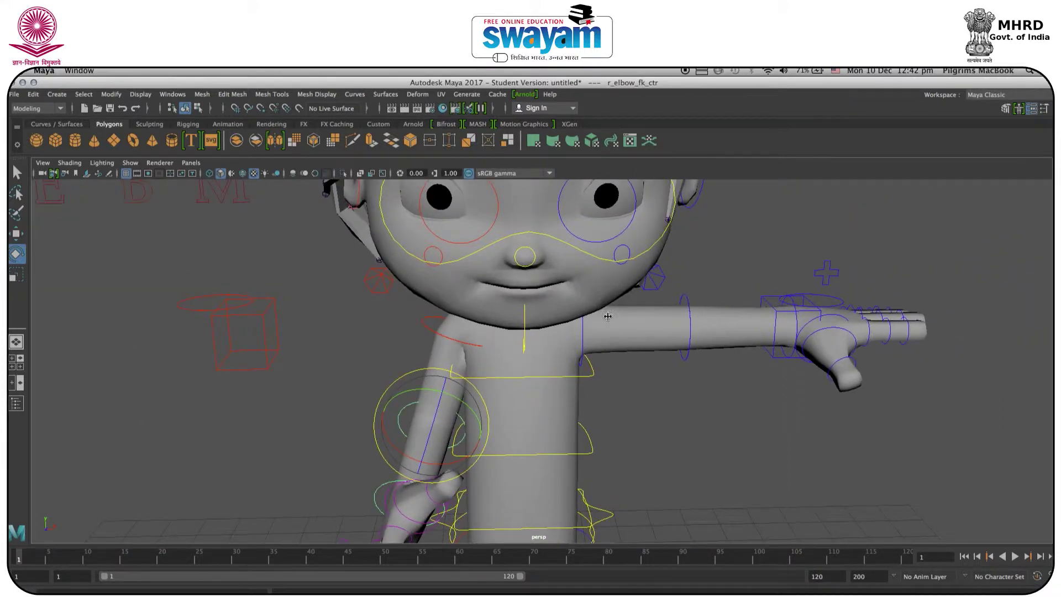
Lower the left arm with its shoulder FK control and bend the forearm forward at the elbow
{"action": "left_click", "coordinate": [584, 326]}
{"action": "mouse_move", "coordinate": [610, 293]}
{"action": "left_mouse_down"}
{"action": "mouse_move", "coordinate": [611, 352]}
{"action": "mouse_move", "coordinate": [685, 415]}
{"action": "left_mouse_up"}
{"action": "left_click", "coordinate": [689, 429]}
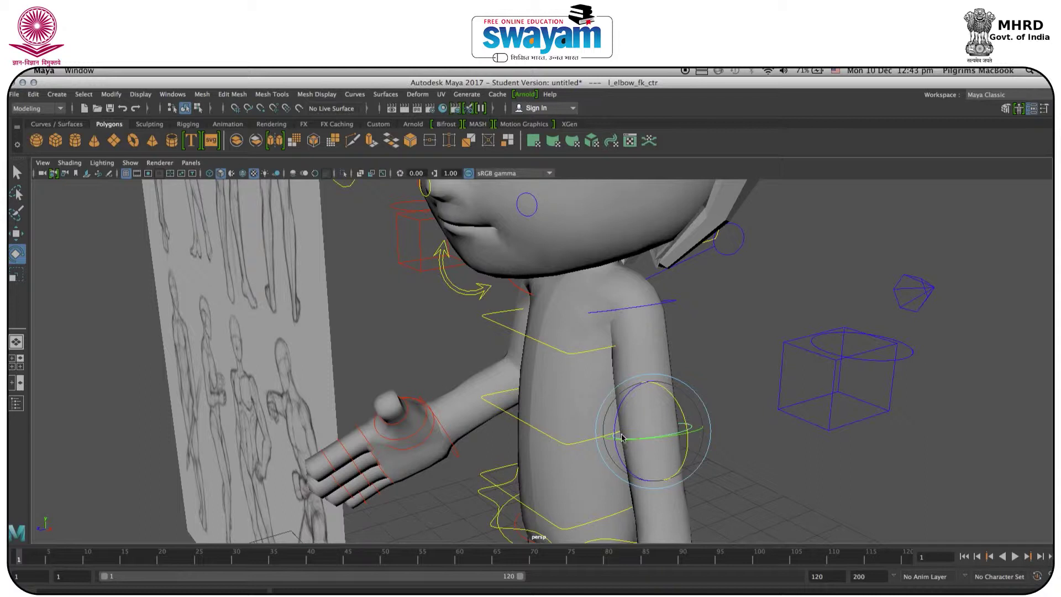
{"action": "left_click_drag", "start_coordinate": [627, 440], "coordinate": [620, 446]}
{"action": "key", "text": "w"}
{"action": "key", "text": "e"}
{"action": "left_click_drag", "start_coordinate": [599, 415], "coordinate": [514, 472]}
{"action": "left_click_drag", "start_coordinate": [539, 507], "coordinate": [555, 509]}
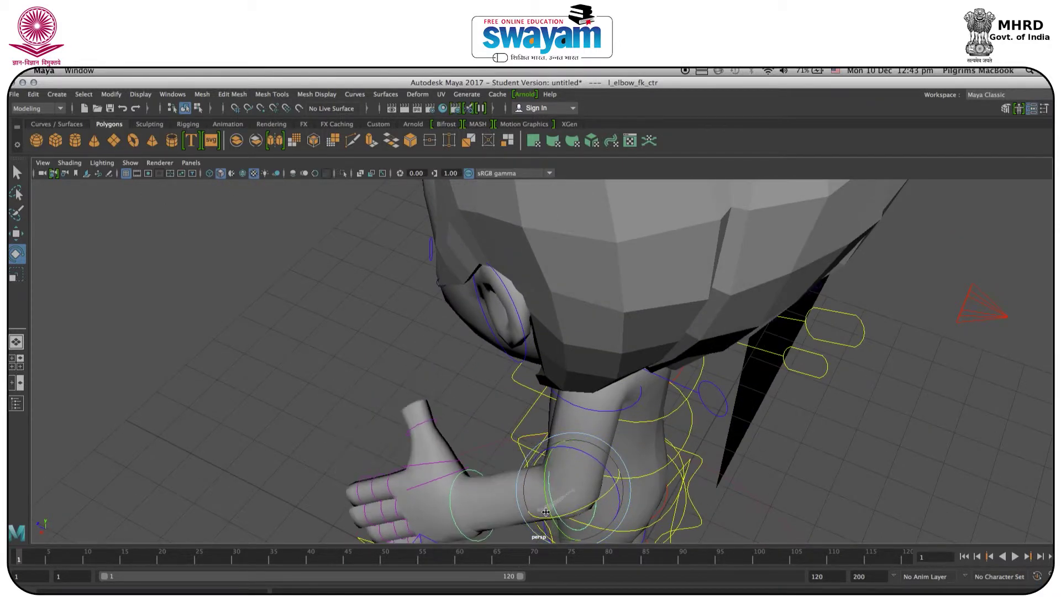
Undo the last left elbow rotation and try another bend angle for the left forearm
{"action": "key", "text": "super+z"}
{"action": "key", "text": "w"}
{"action": "middle_click_drag", "start_coordinate": [619, 489], "coordinate": [559, 369], "text": "alt"}
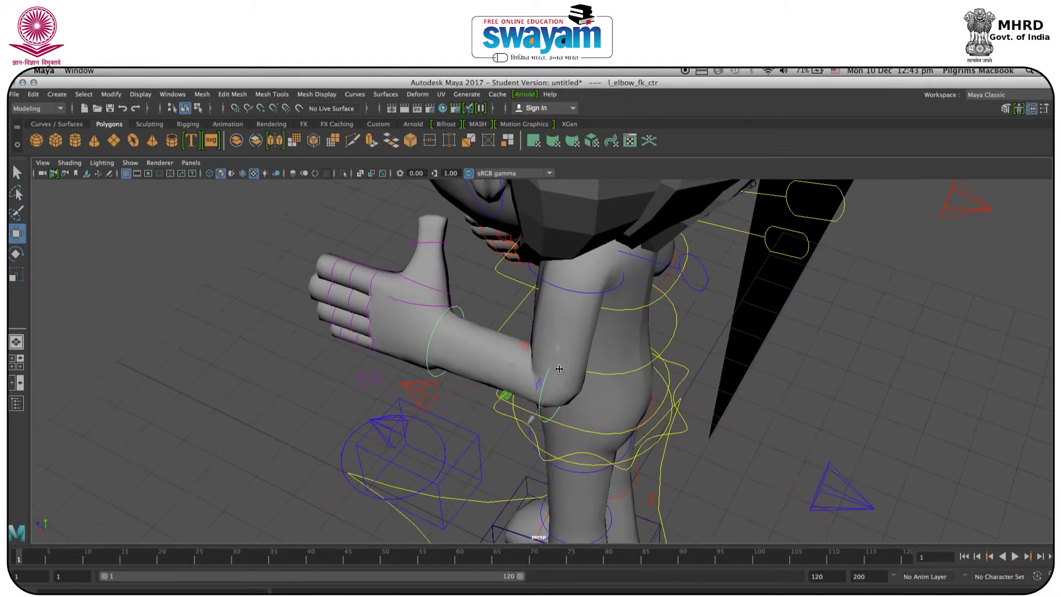
{"action": "scroll", "coordinate": [540, 379], "scroll_direction": "up", "scroll_amount": 3}
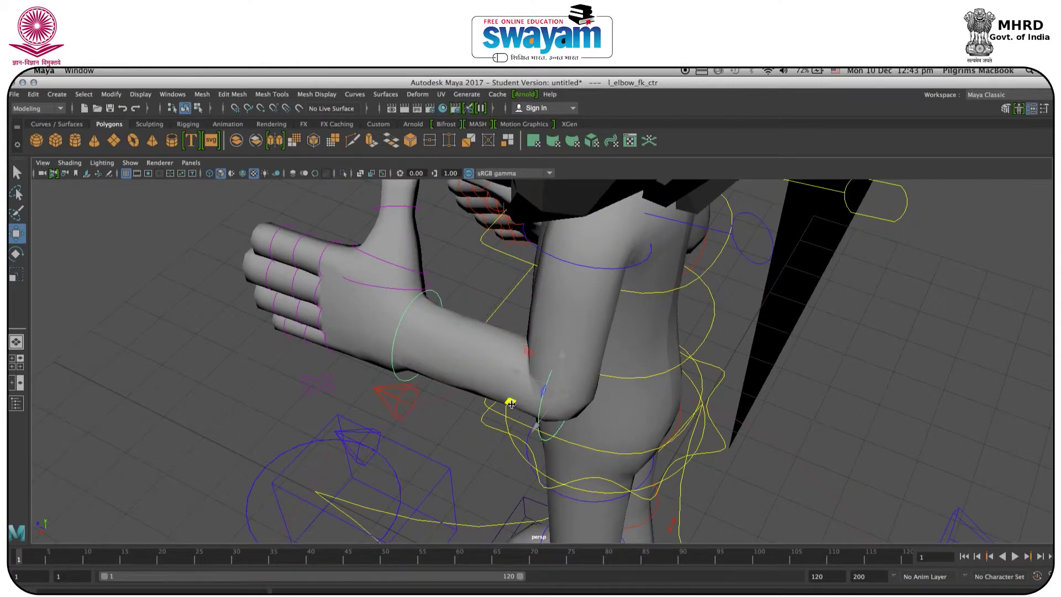
{"action": "key", "text": "e"}
{"action": "left_click_drag", "start_coordinate": [530, 410], "coordinate": [548, 373]}
{"action": "key", "text": "z"}
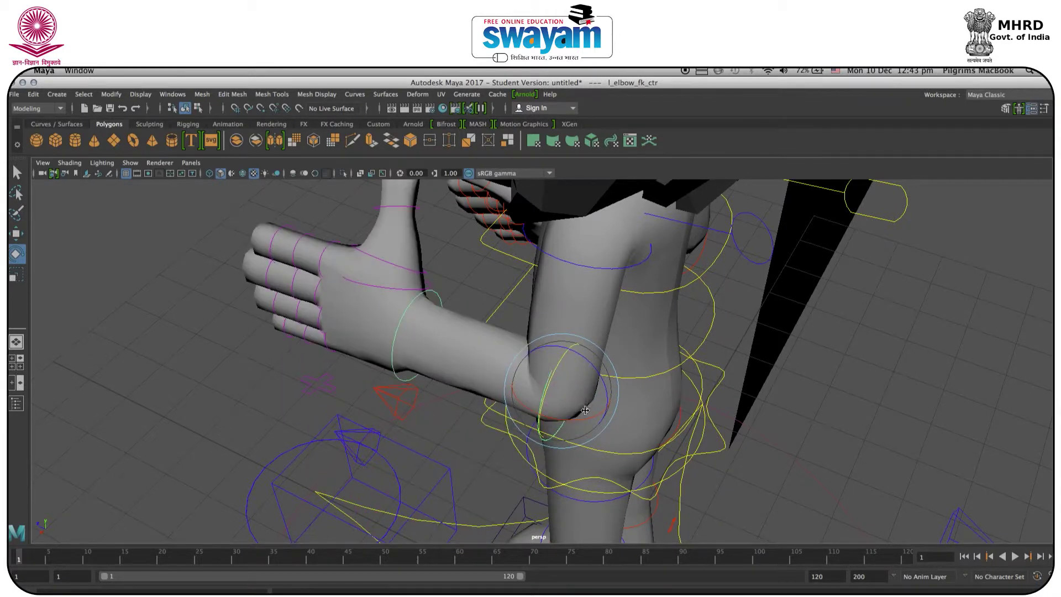
{"action": "left_click_drag", "start_coordinate": [585, 410], "coordinate": [610, 387]}
{"action": "left_click_drag", "start_coordinate": [493, 410], "coordinate": [542, 445], "text": "alt"}
Rotate the left wrist FK control and compare the whole character with the pose sheet
{"action": "left_click", "coordinate": [610, 408]}
{"action": "left_click_drag", "start_coordinate": [454, 447], "coordinate": [428, 445]}
{"action": "left_click_drag", "start_coordinate": [462, 432], "coordinate": [423, 318], "text": "alt"}
{"action": "scroll", "coordinate": [441, 332], "scroll_direction": "down", "scroll_amount": 10}
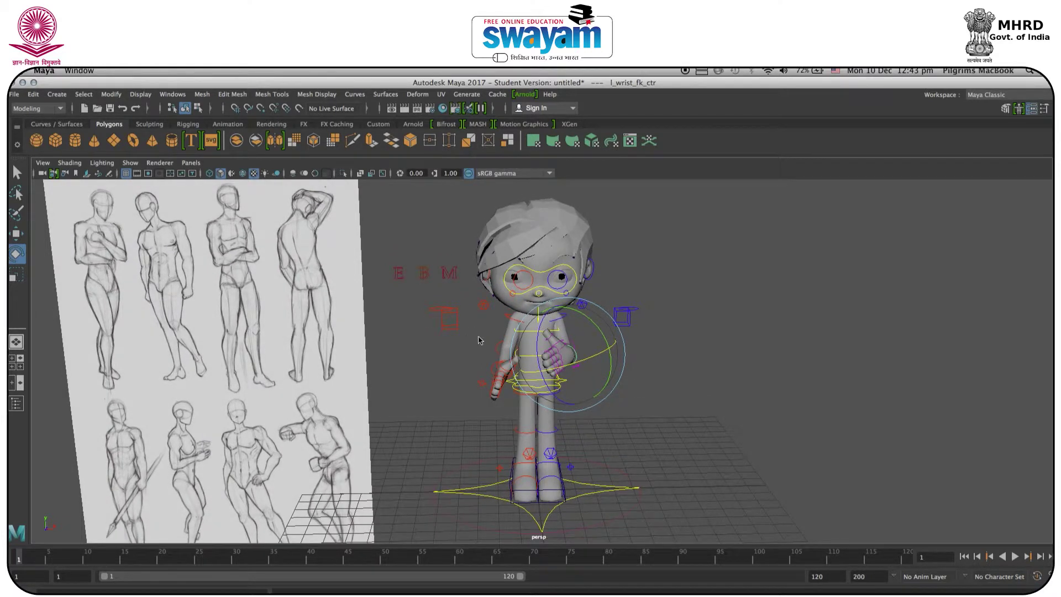
{"action": "left_click_drag", "start_coordinate": [578, 359], "coordinate": [568, 358], "text": "alt"}
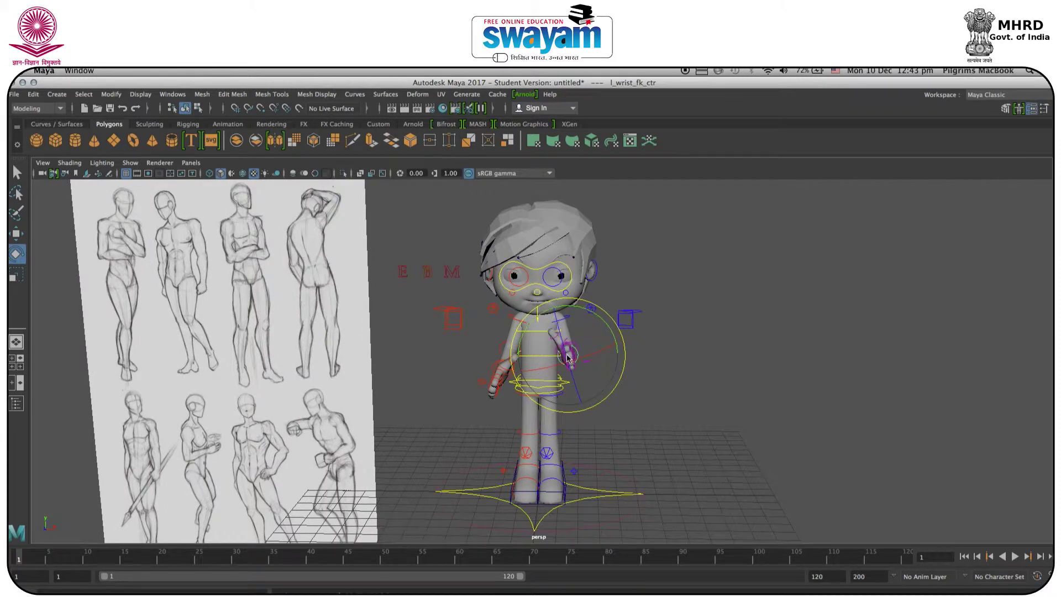
Undo the left wrist, elbow and shoulder rotations to return the left arm to its outstretched position
{"action": "key", "text": "Up"}
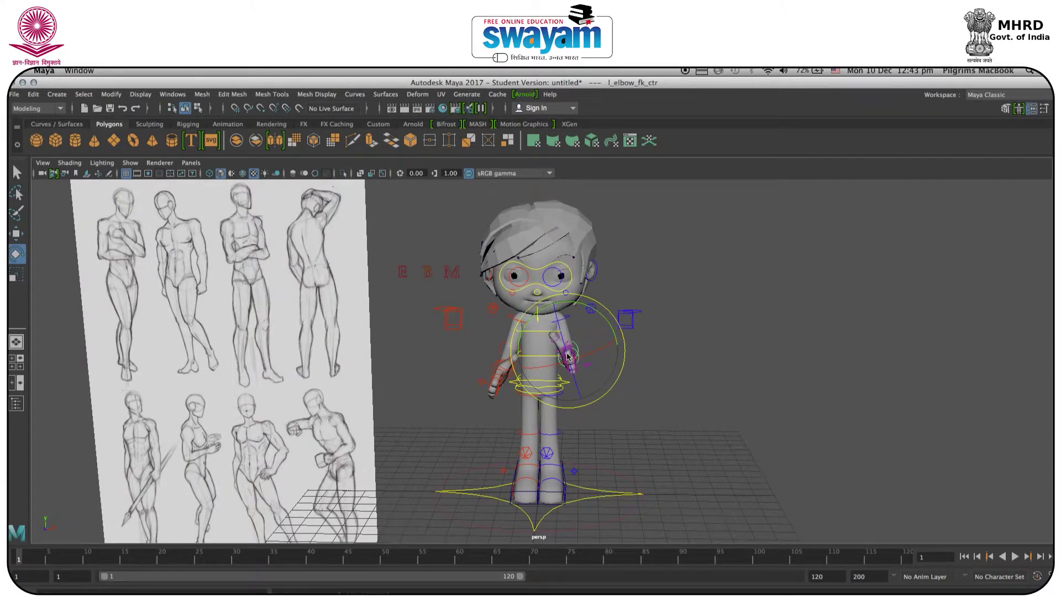
{"action": "left_click_drag", "start_coordinate": [563, 357], "coordinate": [564, 358]}
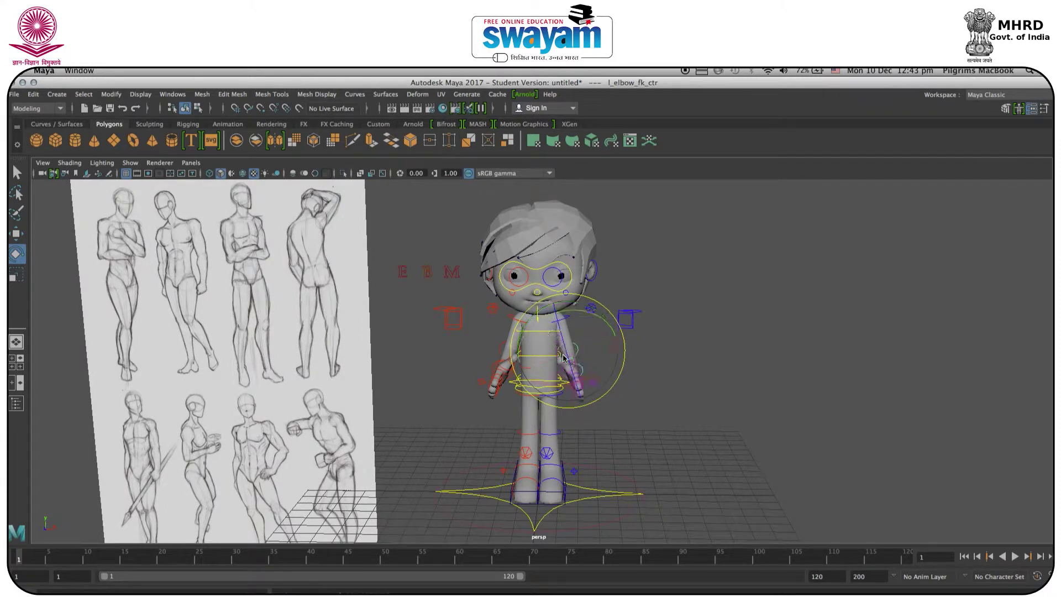
{"action": "key", "text": "super+z"}
{"action": "key", "text": "super+z"}
{"action": "key", "text": "super+z"}
{"action": "key", "text": "super+z"}
{"action": "key", "text": "super+z"}
{"action": "key", "text": "super+z"}
{"action": "key", "text": "super+z"}
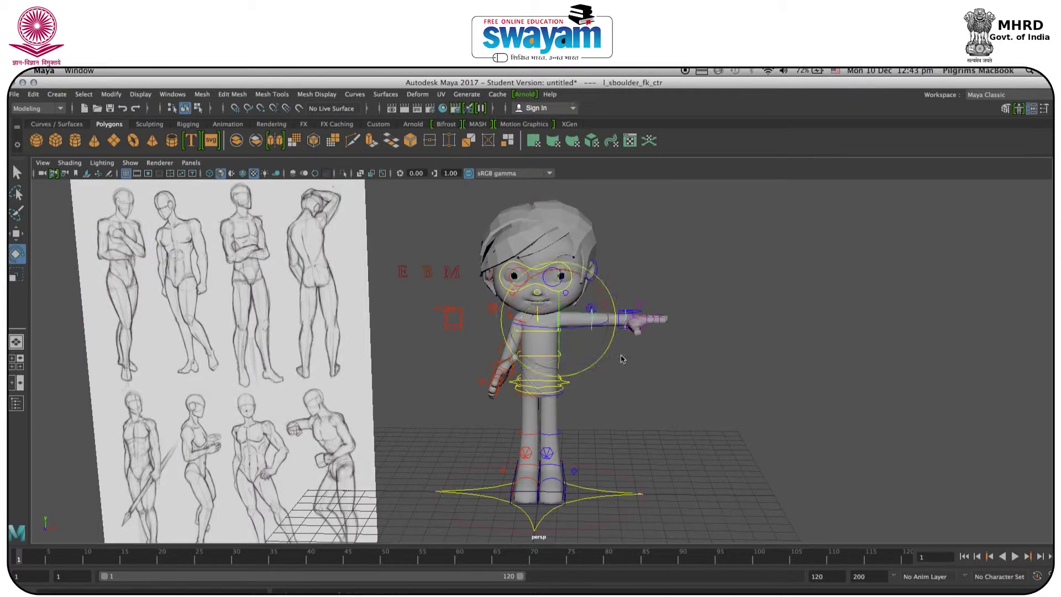
Undo the right arm's rotations to return the character to its T-pose
{"action": "key", "text": "ctrl+z"}
{"action": "key", "text": "ctrl+z"}
{"action": "key", "text": "ctrl+z"}
{"action": "key", "text": "ctrl+z"}
{"action": "key", "text": "ctrl+z"}
{"action": "key", "text": "ctrl+z"}
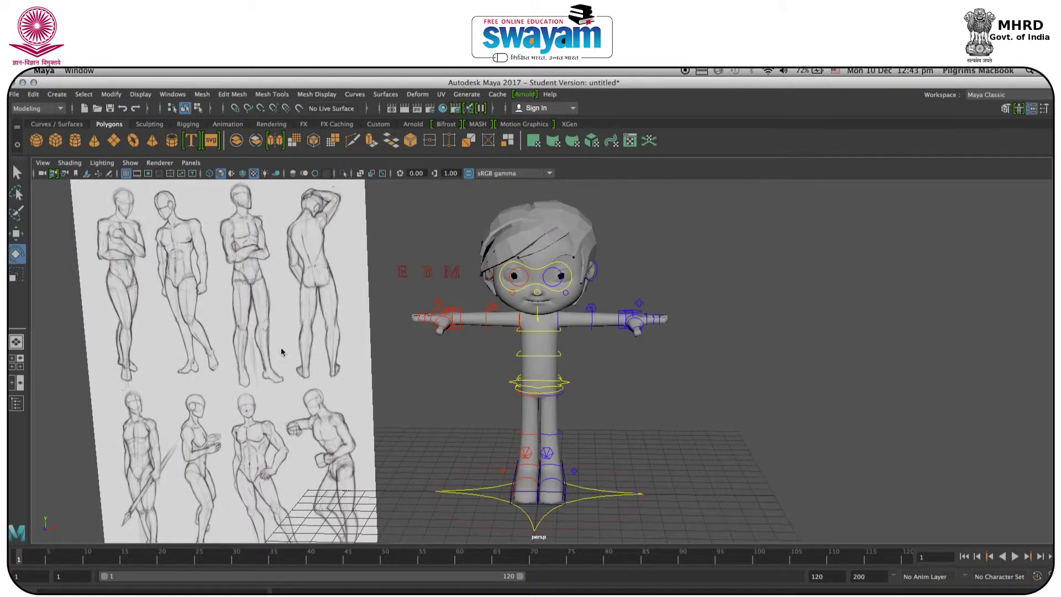
Rotate the right shoulder FK control to lower the right arm to the side of the body
{"action": "left_click_drag", "start_coordinate": [281, 347], "coordinate": [289, 344], "text": "alt"}
{"action": "middle_click_drag", "start_coordinate": [228, 313], "coordinate": [299, 304], "text": "alt"}
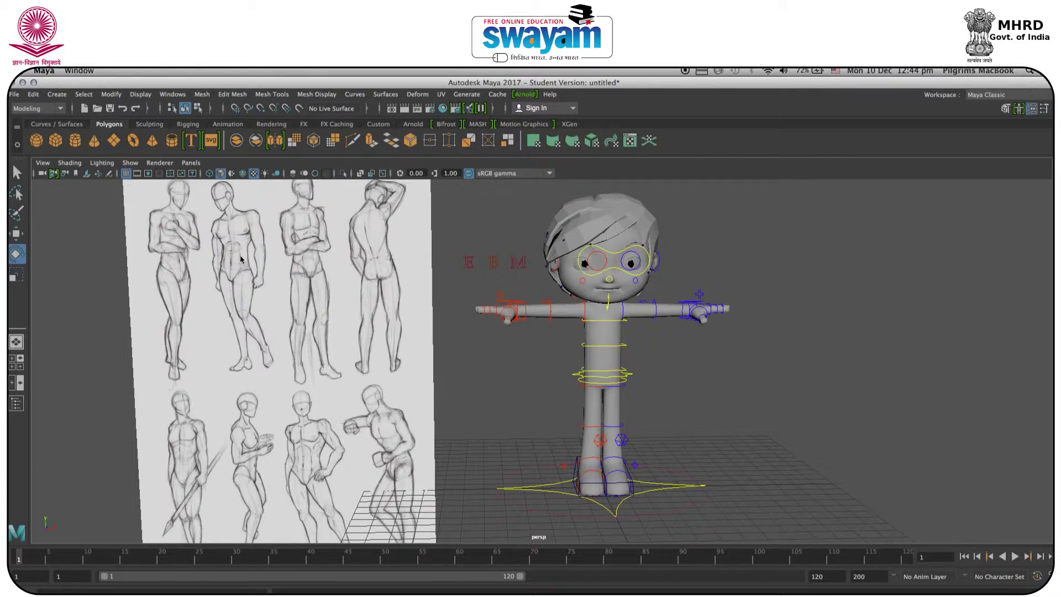
{"action": "left_click", "coordinate": [583, 303]}
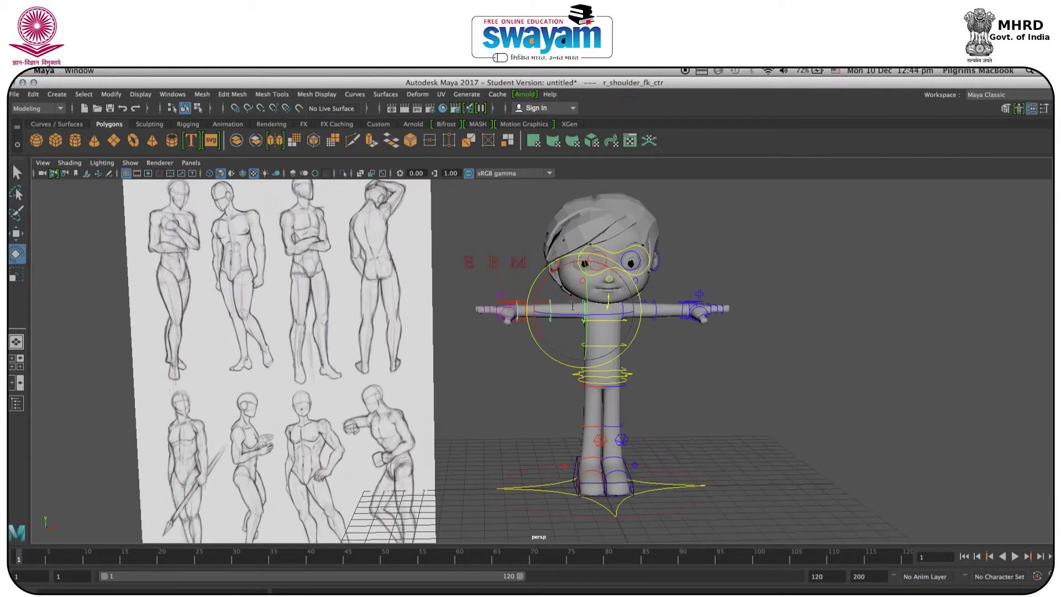
{"action": "mouse_move", "coordinate": [554, 270]}
{"action": "left_mouse_down"}
{"action": "mouse_move", "coordinate": [540, 285]}
{"action": "mouse_move", "coordinate": [539, 330]}
{"action": "left_mouse_up"}
{"action": "key", "text": "w"}
{"action": "left_click", "coordinate": [546, 335]}
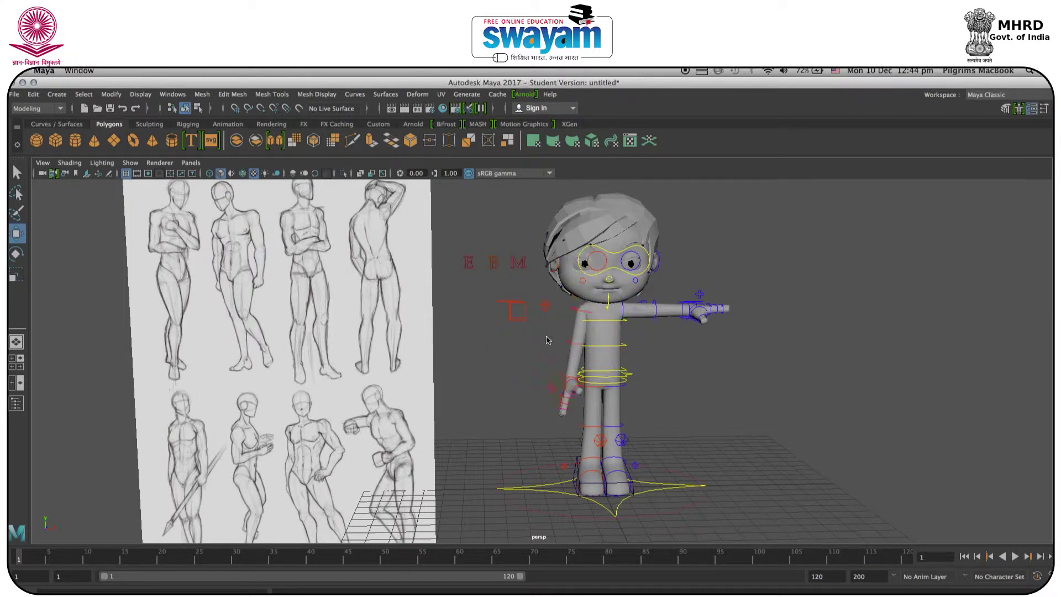
Lower the left arm beside the body with its shoulder FK control and check the elbow from the side
{"action": "scroll", "coordinate": [558, 339], "scroll_direction": "down", "scroll_amount": 3}
{"action": "scroll", "coordinate": [558, 339], "scroll_direction": "up", "scroll_amount": 4}
{"action": "scroll", "coordinate": [641, 319], "scroll_direction": "up", "scroll_amount": 2}
{"action": "left_click", "coordinate": [658, 284]}
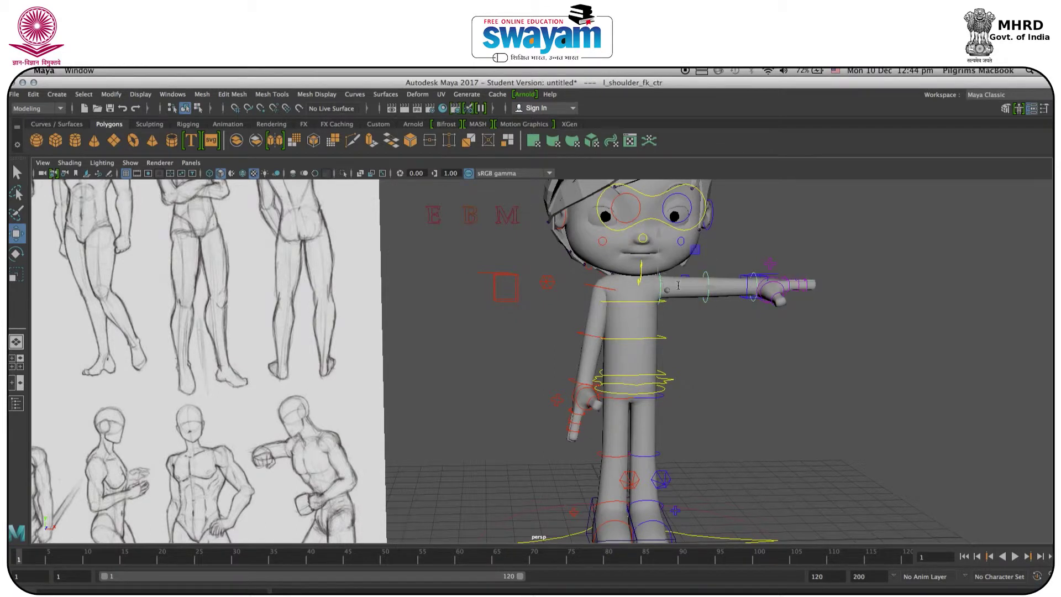
{"action": "key", "text": "e"}
{"action": "left_click_drag", "start_coordinate": [667, 240], "coordinate": [660, 307]}
{"action": "left_click_drag", "start_coordinate": [709, 261], "coordinate": [700, 253]}
{"action": "left_click", "coordinate": [763, 347]}
{"action": "left_click", "coordinate": [698, 339]}
{"action": "left_click_drag", "start_coordinate": [719, 321], "coordinate": [653, 371], "text": "alt"}
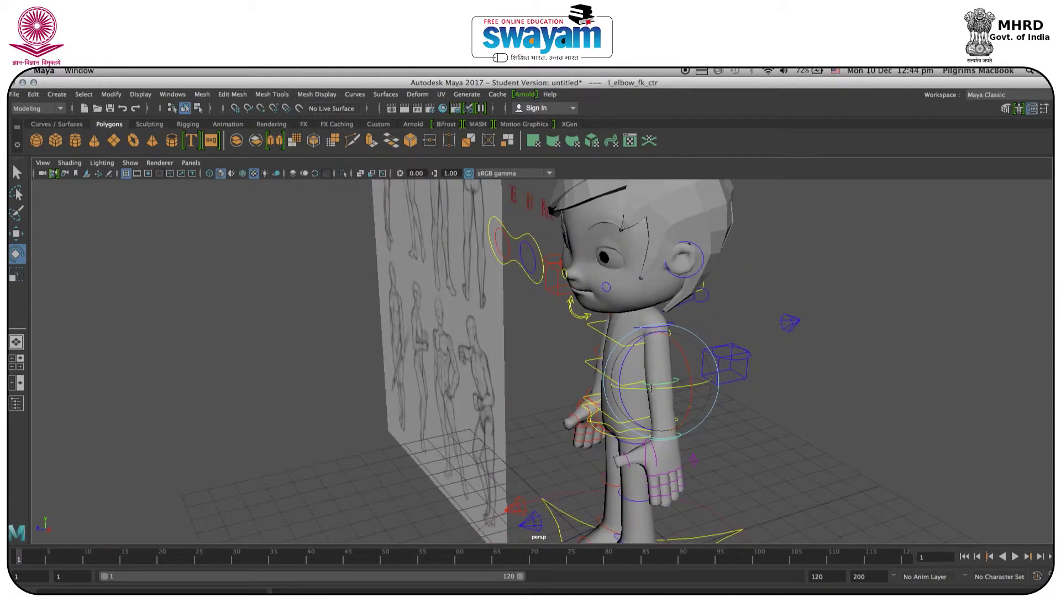
{"action": "left_click_drag", "start_coordinate": [624, 378], "coordinate": [653, 355], "text": "alt"}
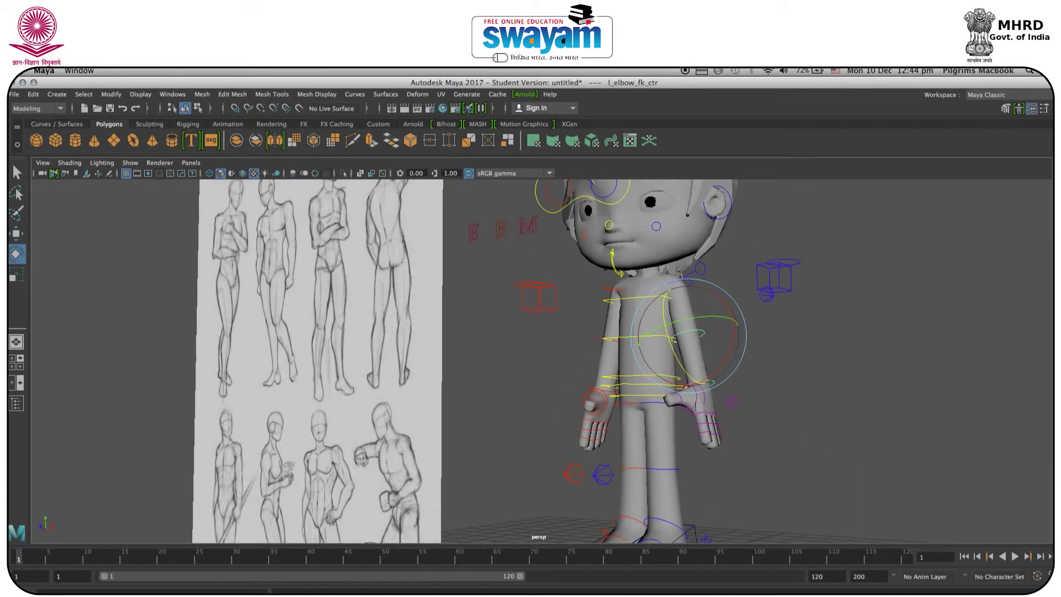
Rotate the left thumb's joint controls to bend the thumb inward
{"action": "scroll", "coordinate": [715, 418], "scroll_direction": "down", "scroll_amount": 2}
{"action": "scroll", "coordinate": [715, 418], "scroll_direction": "up", "scroll_amount": 5}
{"action": "right_click_drag", "start_coordinate": [716, 418], "coordinate": [754, 416], "text": "alt"}
{"action": "middle_click_drag", "start_coordinate": [754, 415], "coordinate": [483, 279], "text": "alt"}
{"action": "mouse_move", "coordinate": [483, 279]}
{"action": "left_mouse_down", "text": "alt"}
{"action": "mouse_move", "coordinate": [549, 294]}
{"action": "mouse_move", "coordinate": [525, 328]}
{"action": "mouse_move", "coordinate": [596, 319]}
{"action": "left_mouse_up", "text": "alt"}
{"action": "left_click", "coordinate": [550, 294]}
{"action": "left_click", "coordinate": [620, 376]}
{"action": "left_click", "coordinate": [563, 341]}
{"action": "left_click_drag", "start_coordinate": [553, 352], "coordinate": [563, 360]}
{"action": "left_click_drag", "start_coordinate": [483, 365], "coordinate": [710, 372], "text": "alt"}
{"action": "left_click", "coordinate": [620, 388]}
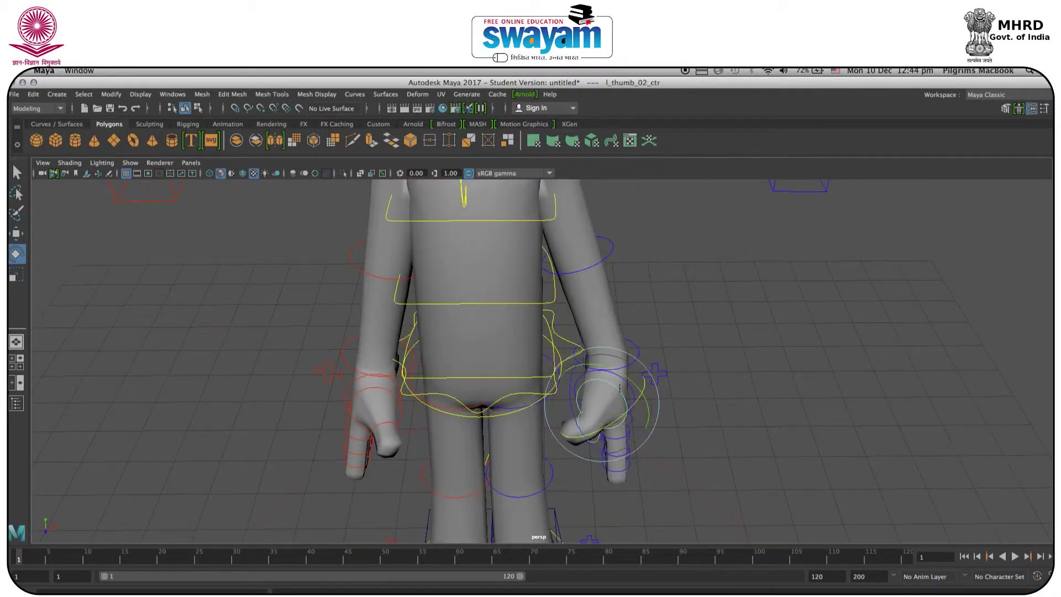
{"action": "left_click_drag", "start_coordinate": [627, 405], "coordinate": [528, 346]}
{"action": "middle_click_drag", "start_coordinate": [528, 345], "coordinate": [581, 350], "text": "alt"}
Curl the left index finger toward the palm by rotating its base, middle and tip joint controls
{"action": "scroll", "coordinate": [580, 351], "scroll_direction": "down", "scroll_amount": 2}
{"action": "left_click", "coordinate": [578, 363]}
{"action": "left_click", "coordinate": [561, 366]}
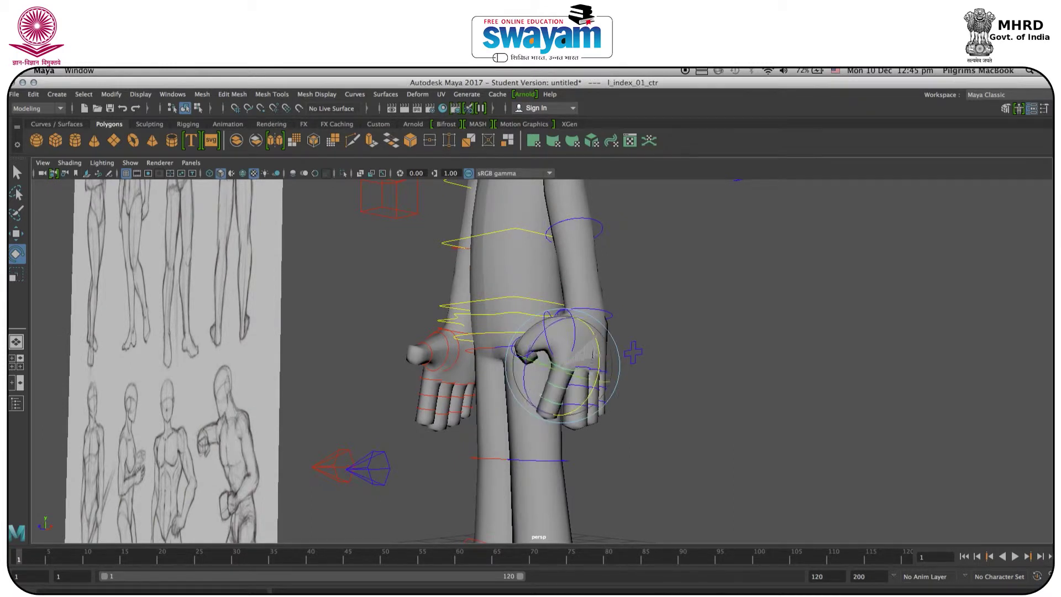
{"action": "left_click_drag", "start_coordinate": [577, 369], "coordinate": [649, 373], "text": "alt"}
{"action": "left_click", "coordinate": [733, 408]}
{"action": "scroll", "coordinate": [682, 397], "scroll_direction": "down", "scroll_amount": 3}
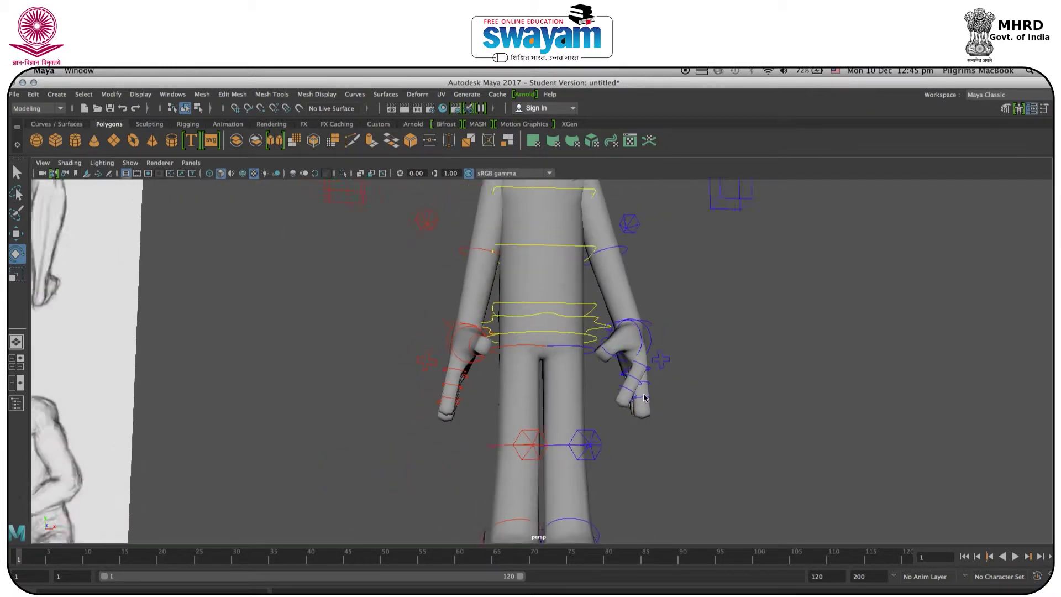
{"action": "scroll", "coordinate": [681, 397], "scroll_direction": "up", "scroll_amount": 7}
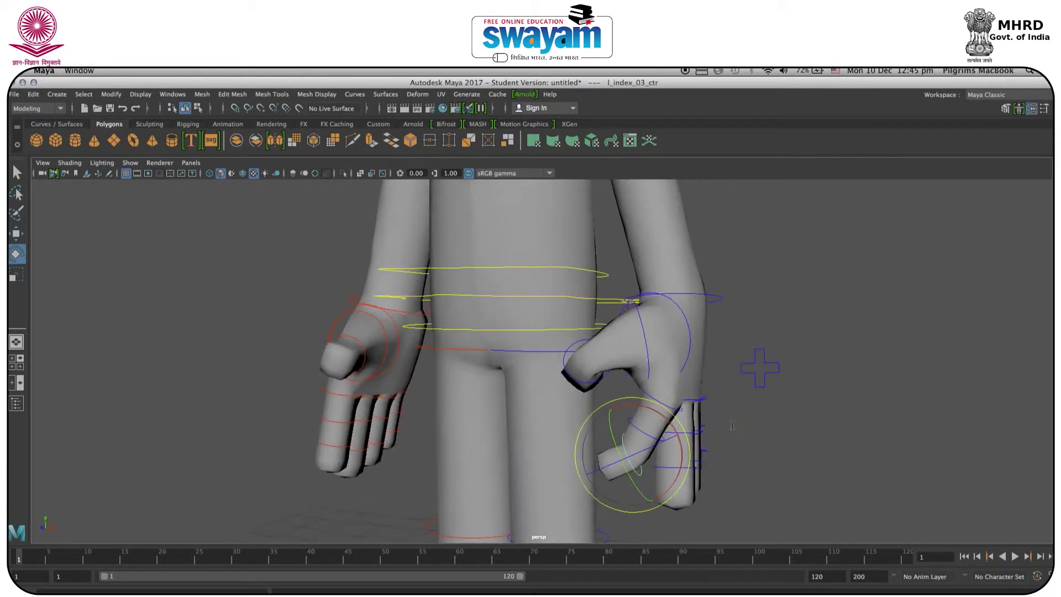
{"action": "left_click", "coordinate": [647, 451]}
{"action": "left_click", "coordinate": [636, 439]}
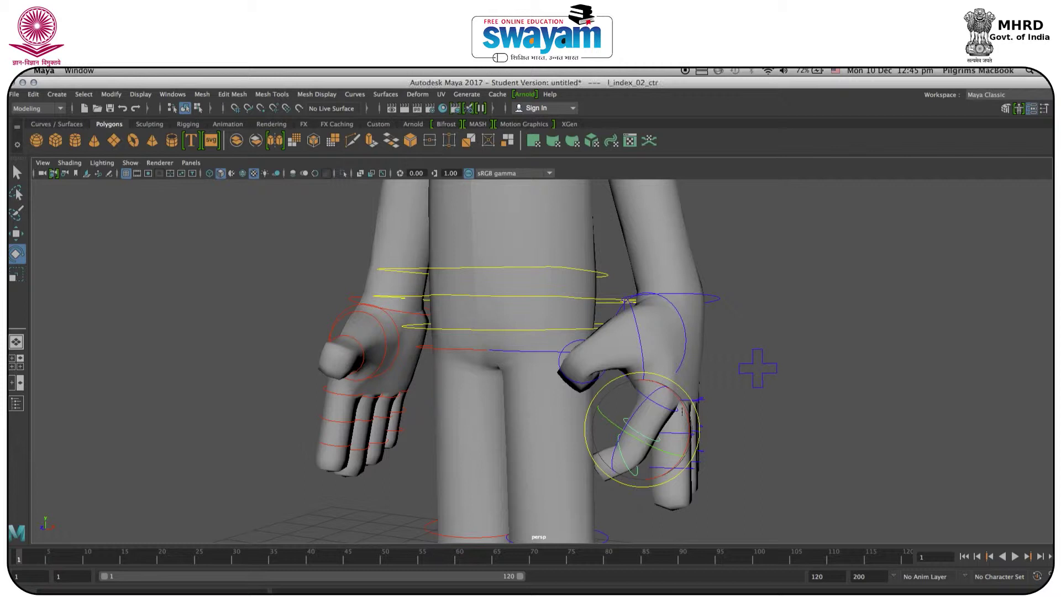
{"action": "left_click_drag", "start_coordinate": [685, 408], "coordinate": [641, 467]}
Adjust the left thumb's second joint and curl the left middle finger into the palm
{"action": "left_click", "coordinate": [631, 334]}
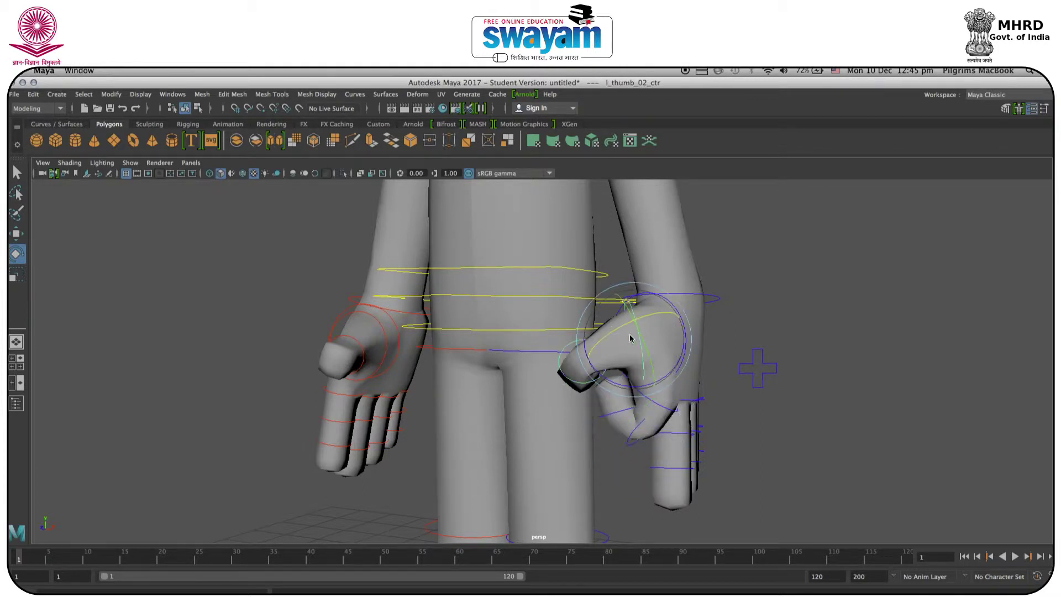
{"action": "left_click_drag", "start_coordinate": [617, 326], "coordinate": [694, 328]}
{"action": "left_click", "coordinate": [580, 332]}
{"action": "left_click", "coordinate": [694, 328]}
Curl the left ring finger into the palm by rotating its joint controls
{"action": "left_click", "coordinate": [625, 339]}
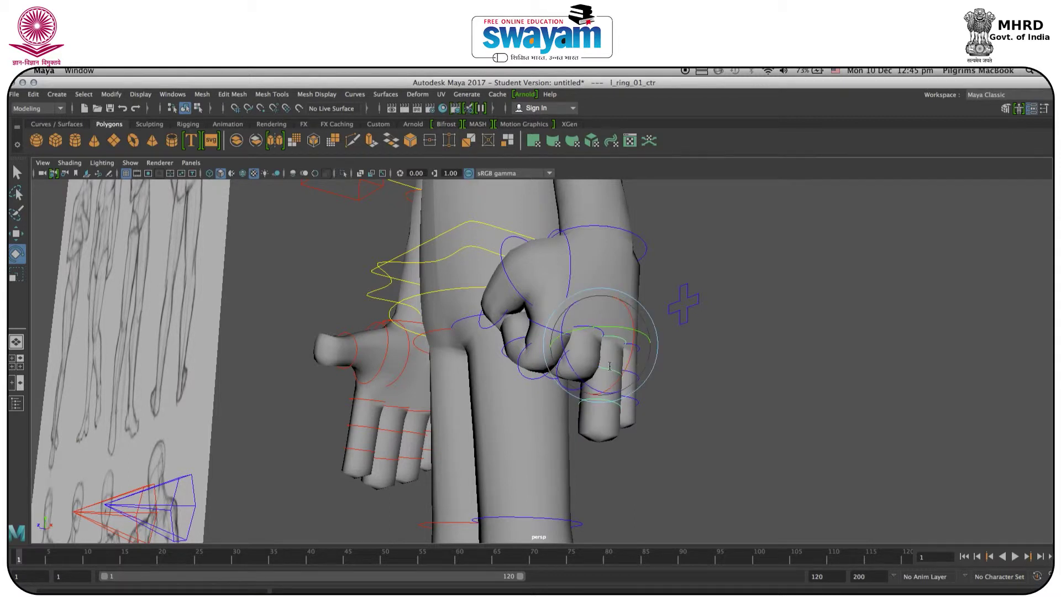
{"action": "key", "text": "w"}
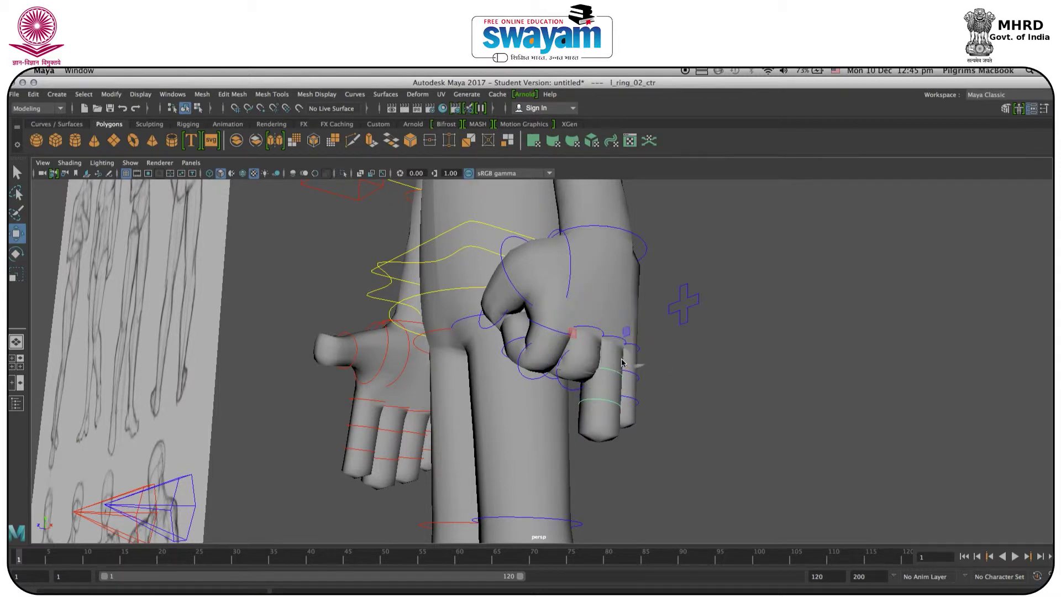
{"action": "key", "text": "e"}
{"action": "left_click_drag", "start_coordinate": [628, 340], "coordinate": [620, 403]}
{"action": "mouse_move", "coordinate": [685, 365]}
{"action": "left_mouse_down", "text": "alt"}
{"action": "mouse_move", "coordinate": [636, 367]}
{"action": "mouse_move", "coordinate": [691, 355]}
{"action": "left_mouse_up", "text": "alt"}
{"action": "left_click", "coordinate": [692, 355]}
{"action": "left_click", "coordinate": [619, 326]}
{"action": "left_click_drag", "start_coordinate": [619, 326], "coordinate": [586, 420], "text": "alt"}
{"action": "left_click", "coordinate": [547, 411]}
{"action": "left_click", "coordinate": [527, 426]}
{"action": "left_click_drag", "start_coordinate": [712, 331], "coordinate": [700, 359]}
{"action": "left_click_drag", "start_coordinate": [756, 343], "coordinate": [658, 341], "text": "alt"}
{"action": "left_click", "coordinate": [506, 384]}
{"action": "left_click_drag", "start_coordinate": [524, 393], "coordinate": [559, 387], "text": "alt"}
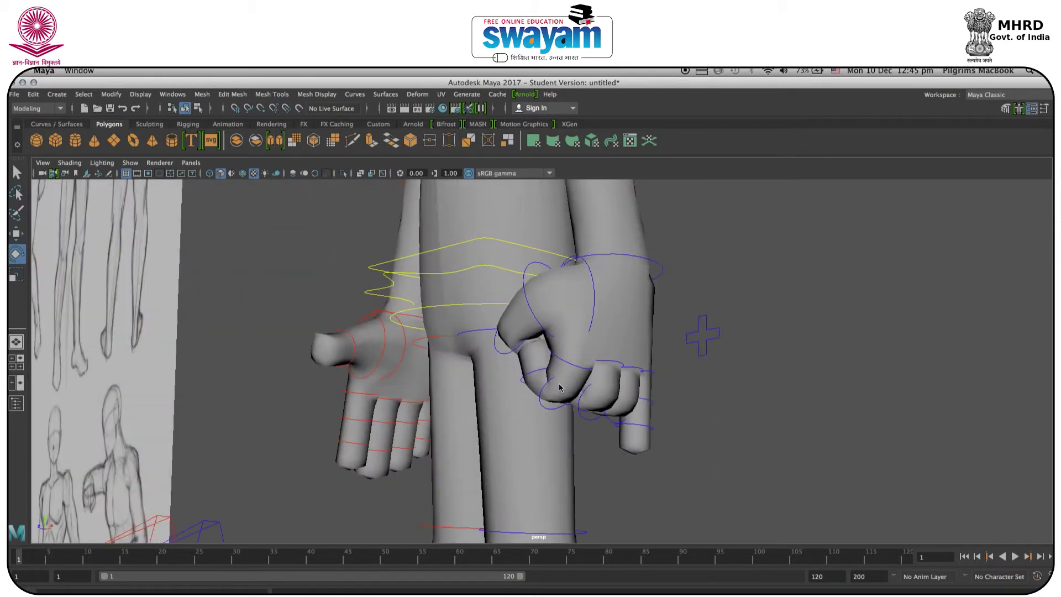
Curl the left pinky into the palm and adjust the ring finger's second joint to close the fist
{"action": "left_click", "coordinate": [650, 402]}
{"action": "left_click_drag", "start_coordinate": [667, 374], "coordinate": [649, 442]}
{"action": "left_click", "coordinate": [788, 427]}
{"action": "left_click", "coordinate": [617, 429]}
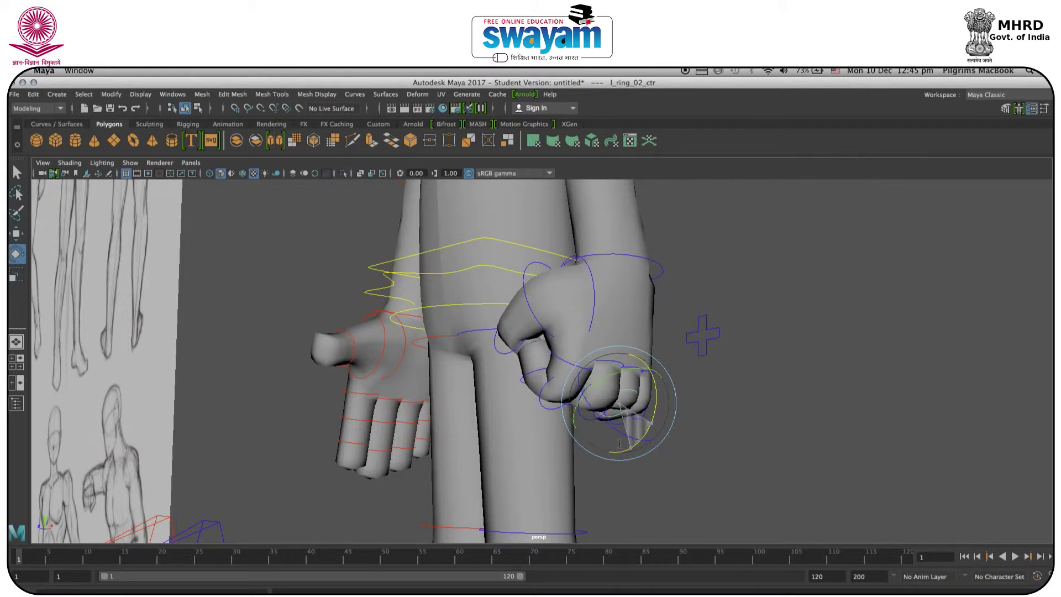
{"action": "left_click_drag", "start_coordinate": [704, 427], "coordinate": [621, 329], "text": "alt"}
{"action": "left_click", "coordinate": [621, 325]}
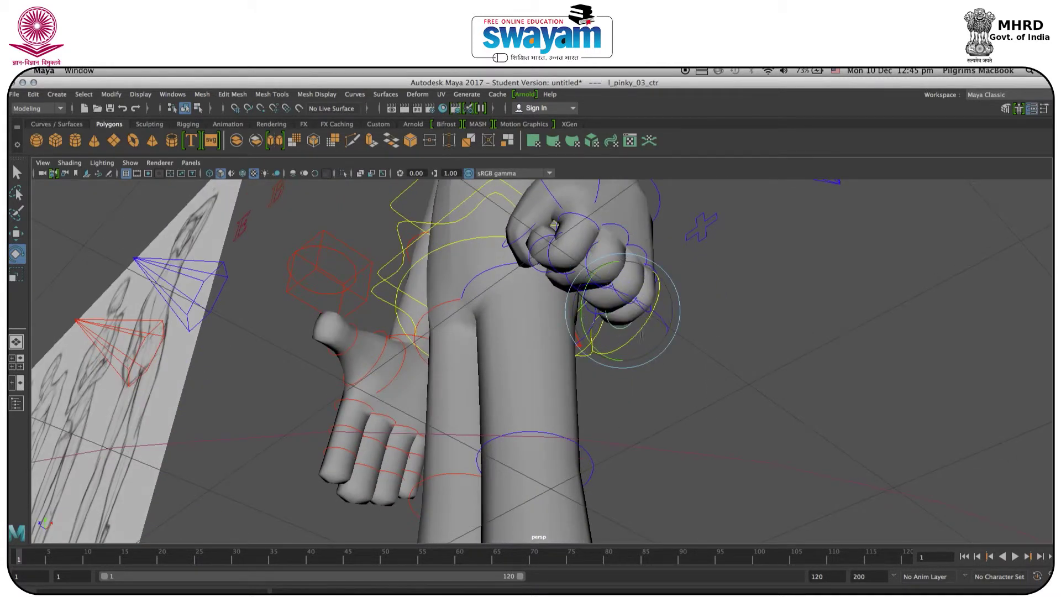
{"action": "left_click", "coordinate": [689, 327]}
Rotate the lower spine control slightly to tilt the torso like the standing figures on the pose sheet
{"action": "scroll", "coordinate": [689, 327], "scroll_direction": "up", "scroll_amount": 1}
{"action": "scroll", "coordinate": [689, 327], "scroll_direction": "down", "scroll_amount": 6}
{"action": "left_click_drag", "start_coordinate": [690, 326], "coordinate": [774, 374], "text": "alt"}
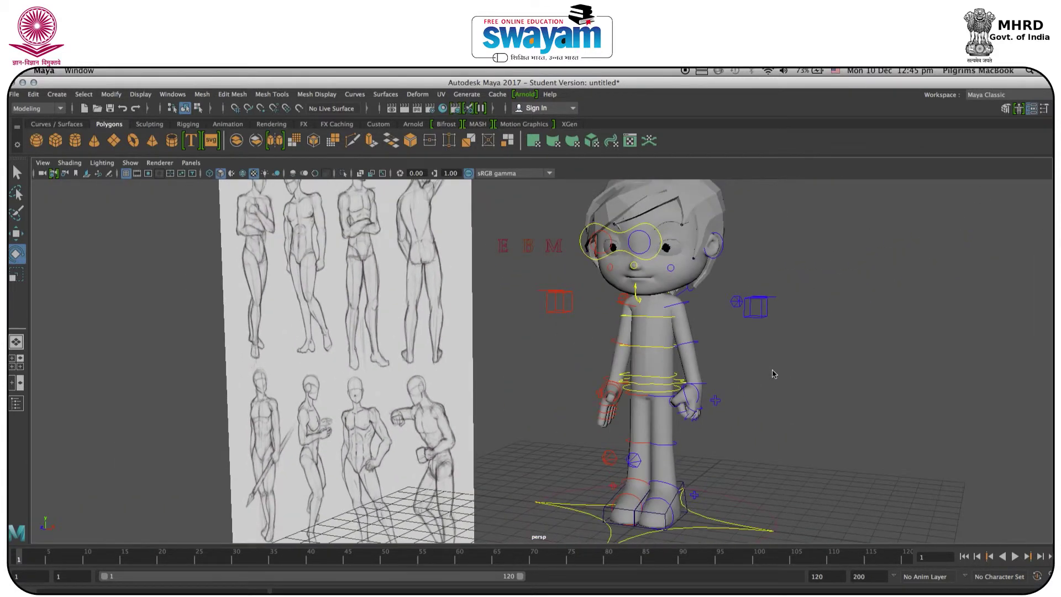
{"action": "left_click_drag", "start_coordinate": [541, 354], "coordinate": [563, 352], "text": "alt"}
{"action": "left_click", "coordinate": [643, 374]}
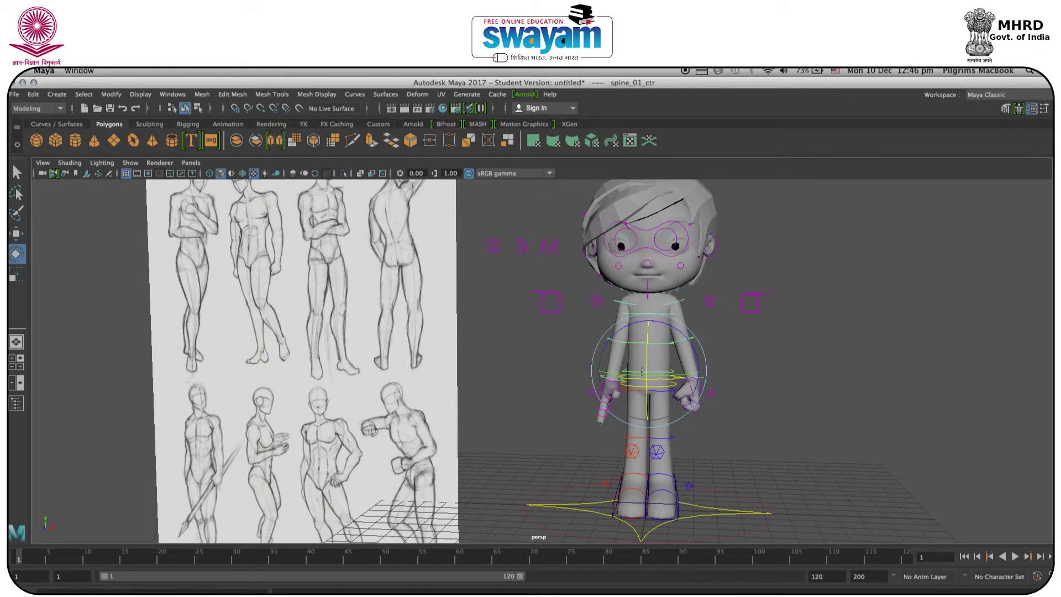
{"action": "left_click_drag", "start_coordinate": [617, 334], "coordinate": [621, 333]}
{"action": "middle_click_drag", "start_coordinate": [720, 330], "coordinate": [719, 371], "text": "alt"}
Rotate the left and right shoulder FK controls slightly to adjust how both arms hang from the tilted torso
{"action": "left_click", "coordinate": [699, 355]}
{"action": "left_click", "coordinate": [670, 340]}
{"action": "left_click_drag", "start_coordinate": [686, 296], "coordinate": [685, 296]}
{"action": "left_click", "coordinate": [587, 360]}
{"action": "left_click", "coordinate": [612, 345]}
{"action": "left_click_drag", "start_coordinate": [603, 304], "coordinate": [601, 301]}
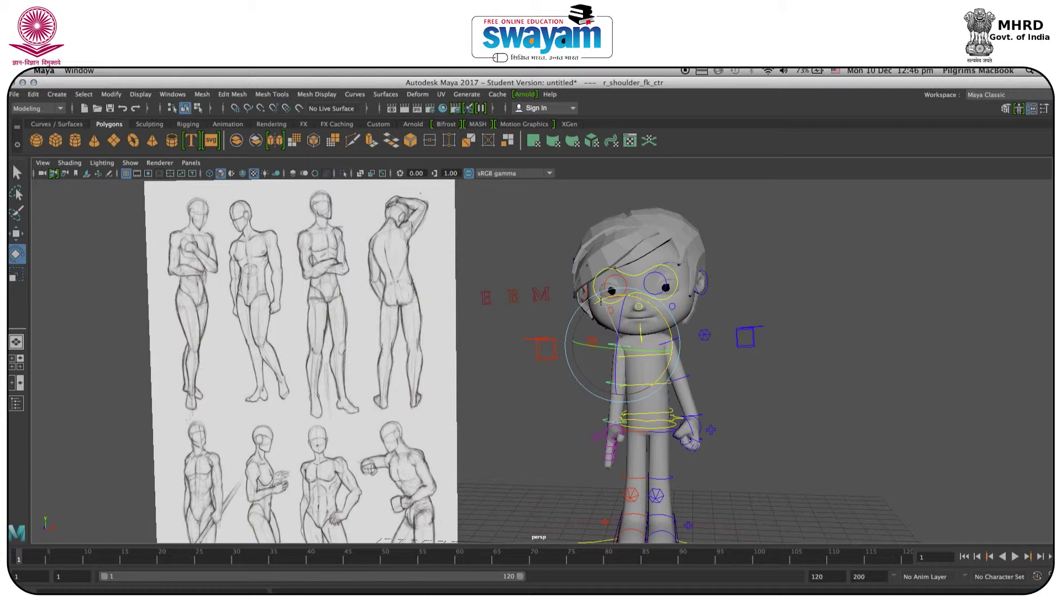
Examine the right arm against the pose sheet, checking its pole vector, elbow FK and IK/FK hand switch controls
{"action": "left_click_drag", "start_coordinate": [589, 459], "coordinate": [589, 439], "text": "alt"}
{"action": "scroll", "coordinate": [589, 439], "scroll_direction": "down", "scroll_amount": 5}
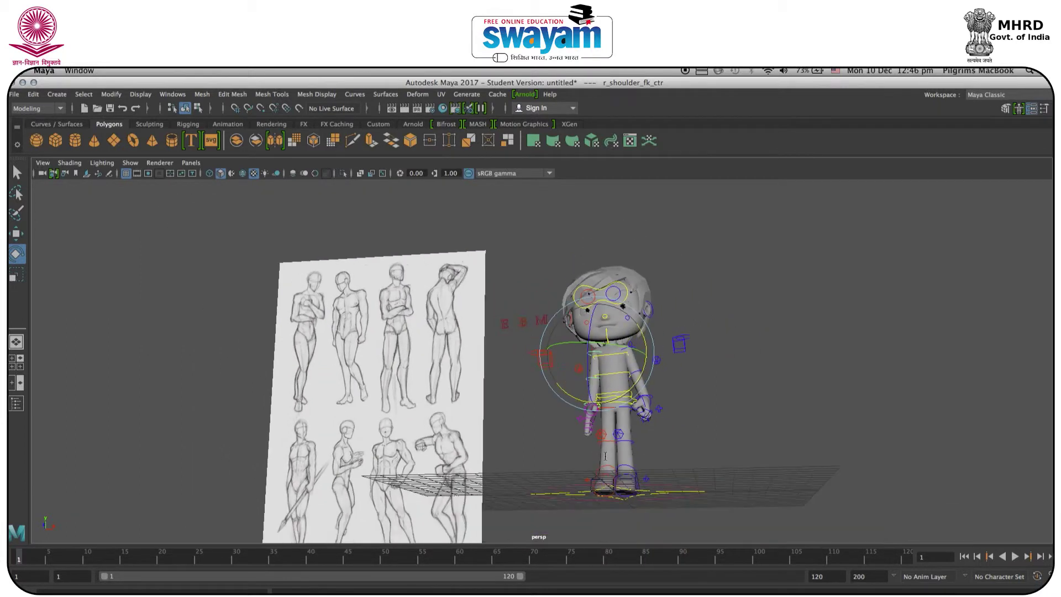
{"action": "scroll", "coordinate": [589, 439], "scroll_direction": "up", "scroll_amount": 10}
{"action": "left_click", "coordinate": [625, 386]}
{"action": "left_click_drag", "start_coordinate": [625, 388], "coordinate": [627, 418], "text": "alt"}
{"action": "scroll", "coordinate": [607, 335], "scroll_direction": "up", "scroll_amount": 3}
{"action": "key", "text": "w"}
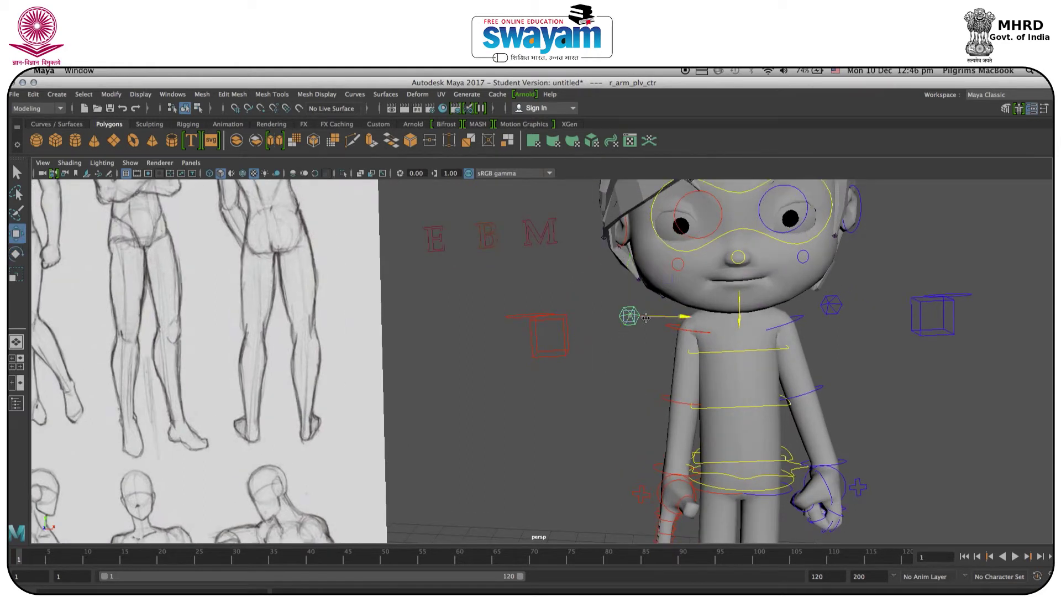
{"action": "left_click", "coordinate": [669, 404]}
{"action": "key", "text": "e"}
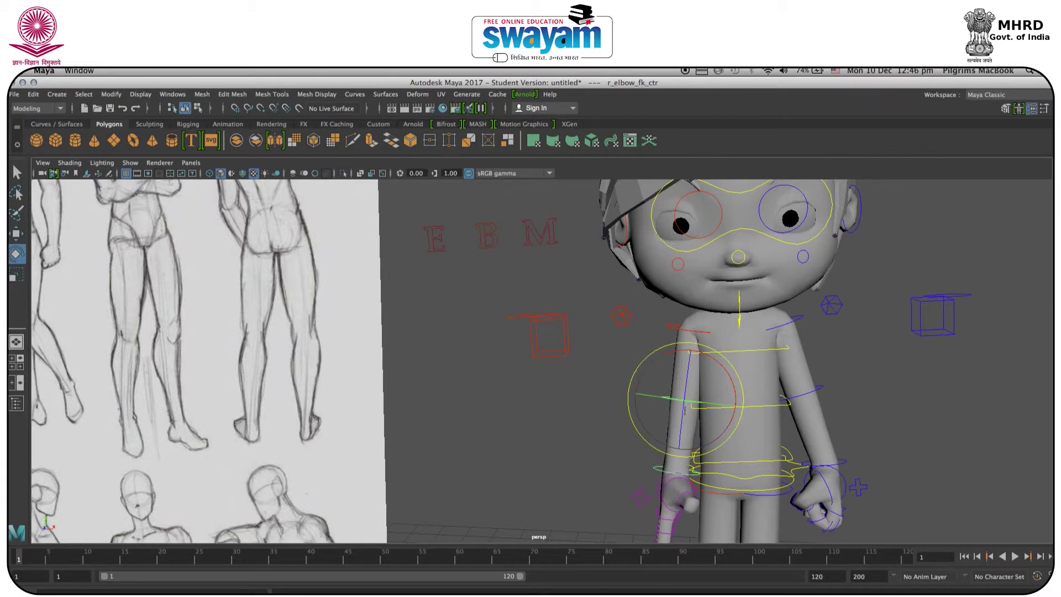
{"action": "middle_click_drag", "start_coordinate": [672, 470], "coordinate": [775, 445], "text": "alt"}
{"action": "mouse_move", "coordinate": [776, 445]}
{"action": "left_mouse_down", "text": "alt"}
{"action": "mouse_move", "coordinate": [805, 457]}
{"action": "mouse_move", "coordinate": [793, 454]}
{"action": "left_mouse_up", "text": "alt"}
{"action": "left_click", "coordinate": [659, 434]}
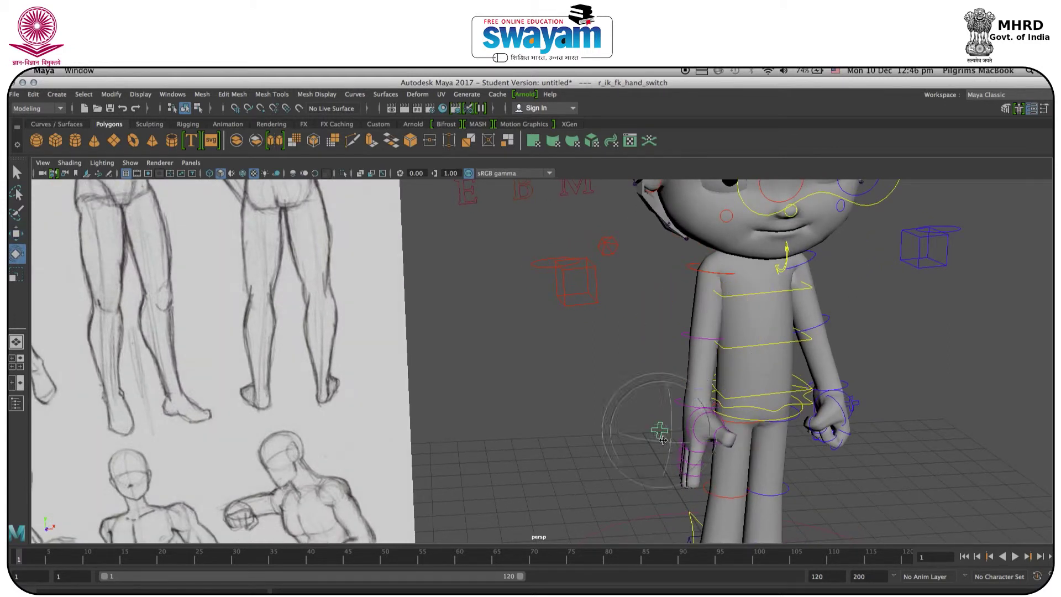
Bend the right thumb inward with its joint controls and check the hand from the side
{"action": "scroll", "coordinate": [663, 442], "scroll_direction": "up", "scroll_amount": 5}
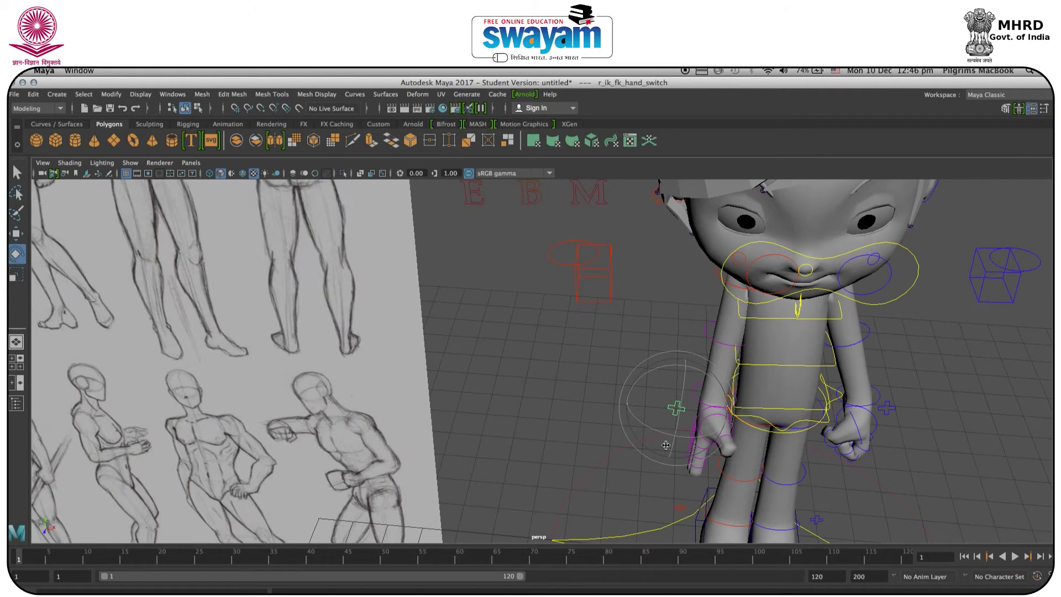
{"action": "left_click_drag", "start_coordinate": [693, 455], "coordinate": [738, 450], "text": "alt"}
{"action": "middle_click_drag", "start_coordinate": [738, 451], "coordinate": [718, 364], "text": "alt"}
{"action": "scroll", "coordinate": [717, 365], "scroll_direction": "down", "scroll_amount": 4}
{"action": "scroll", "coordinate": [718, 364], "scroll_direction": "up", "scroll_amount": 4}
{"action": "scroll", "coordinate": [718, 365], "scroll_direction": "up", "scroll_amount": 5}
{"action": "left_click", "coordinate": [631, 331]}
{"action": "left_click", "coordinate": [768, 309]}
{"action": "left_click_drag", "start_coordinate": [768, 309], "coordinate": [585, 331], "text": "alt"}
{"action": "left_click", "coordinate": [629, 376]}
{"action": "left_click_drag", "start_coordinate": [714, 432], "coordinate": [585, 358], "text": "alt"}
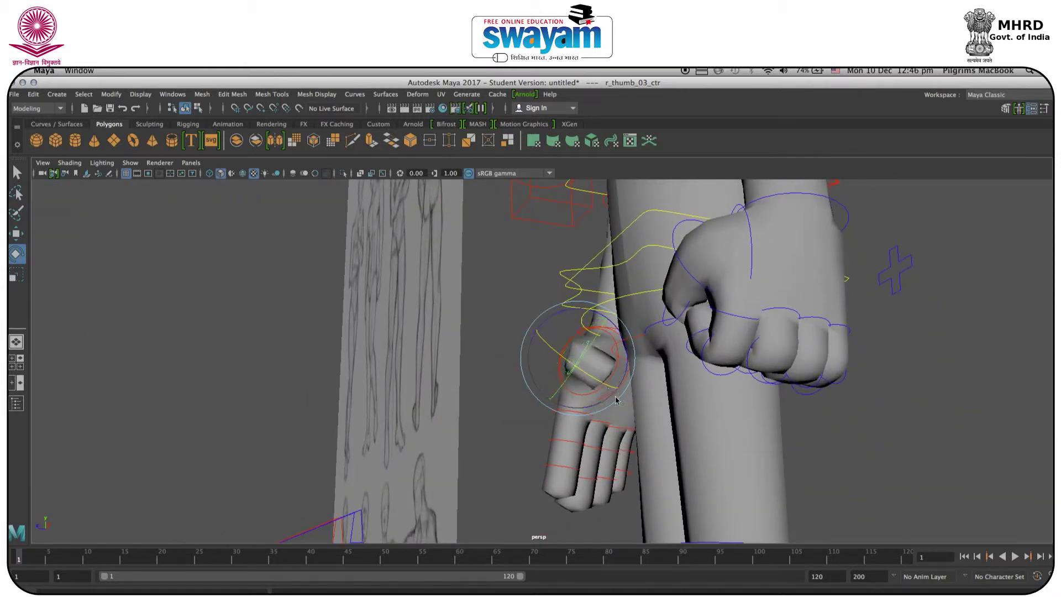
{"action": "left_click_drag", "start_coordinate": [615, 400], "coordinate": [651, 324], "text": "alt"}
{"action": "middle_click_drag", "start_coordinate": [651, 324], "coordinate": [654, 348], "text": "alt"}
Rotate the right shoulder FK control to swing the right arm slightly away from the body
{"action": "middle_click_drag", "start_coordinate": [576, 238], "coordinate": [588, 378], "text": "alt"}
{"action": "left_click", "coordinate": [586, 367]}
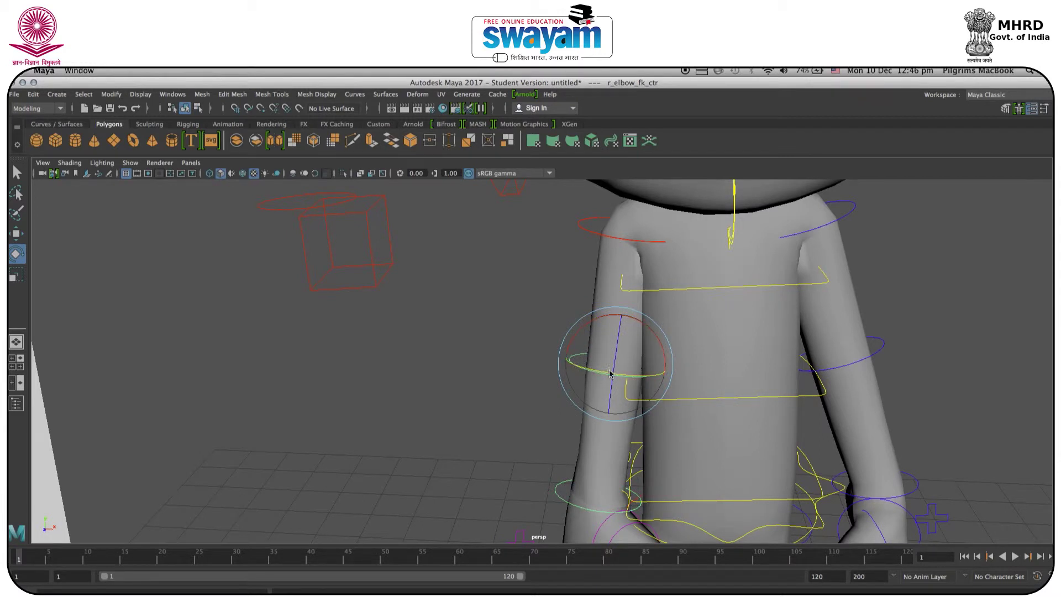
{"action": "mouse_move", "coordinate": [600, 379]}
{"action": "left_mouse_down", "text": "alt"}
{"action": "mouse_move", "coordinate": [542, 374]}
{"action": "mouse_move", "coordinate": [619, 387]}
{"action": "mouse_move", "coordinate": [695, 422]}
{"action": "left_mouse_up", "text": "alt"}
{"action": "middle_click_drag", "start_coordinate": [695, 422], "coordinate": [758, 521], "text": "alt"}
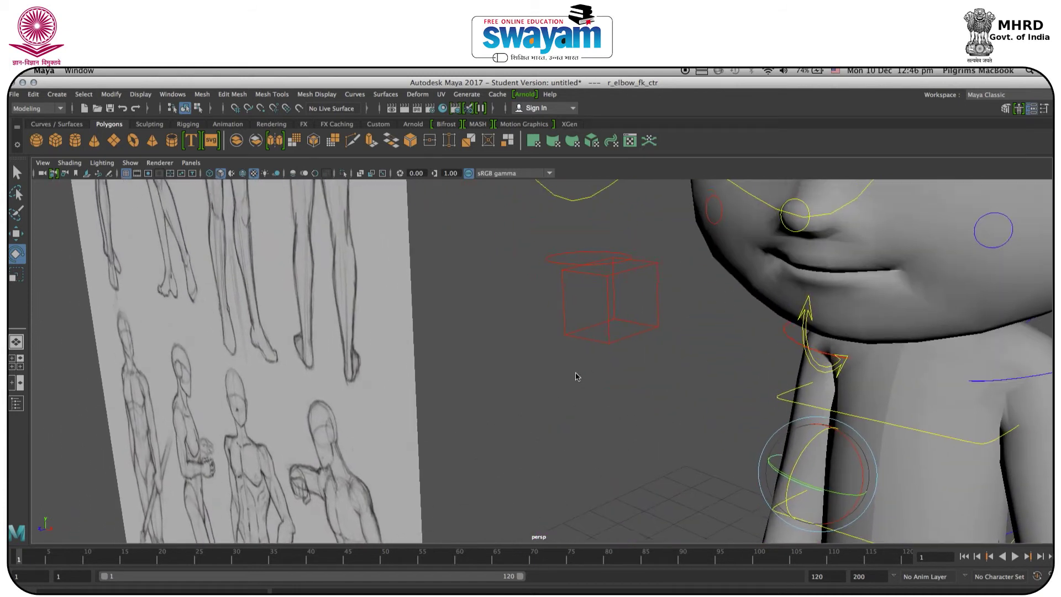
{"action": "middle_click_drag", "start_coordinate": [576, 376], "coordinate": [694, 502], "text": "alt"}
{"action": "mouse_move", "coordinate": [518, 343]}
{"action": "left_mouse_down", "text": "alt"}
{"action": "mouse_move", "coordinate": [561, 360]}
{"action": "mouse_move", "coordinate": [565, 339]}
{"action": "mouse_move", "coordinate": [693, 374]}
{"action": "mouse_move", "coordinate": [586, 259]}
{"action": "mouse_move", "coordinate": [606, 293]}
{"action": "left_mouse_up", "text": "alt"}
{"action": "left_click", "coordinate": [573, 271]}
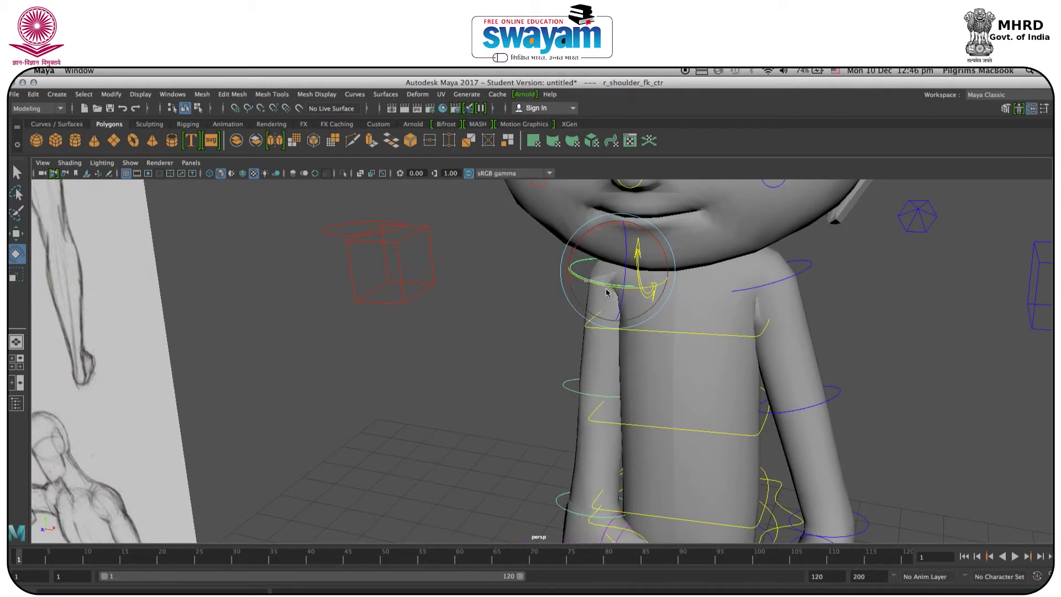
{"action": "mouse_move", "coordinate": [604, 313]}
{"action": "middle_mouse_down", "text": "alt"}
{"action": "mouse_move", "coordinate": [634, 194]}
{"action": "mouse_move", "coordinate": [602, 208]}
{"action": "mouse_move", "coordinate": [598, 313]}
{"action": "middle_mouse_up", "text": "alt"}
{"action": "key", "text": "w"}
{"action": "key", "text": "e"}
{"action": "mouse_move", "coordinate": [575, 258]}
{"action": "left_mouse_down"}
{"action": "mouse_move", "coordinate": [594, 273]}
{"action": "mouse_move", "coordinate": [568, 270]}
{"action": "left_mouse_up"}
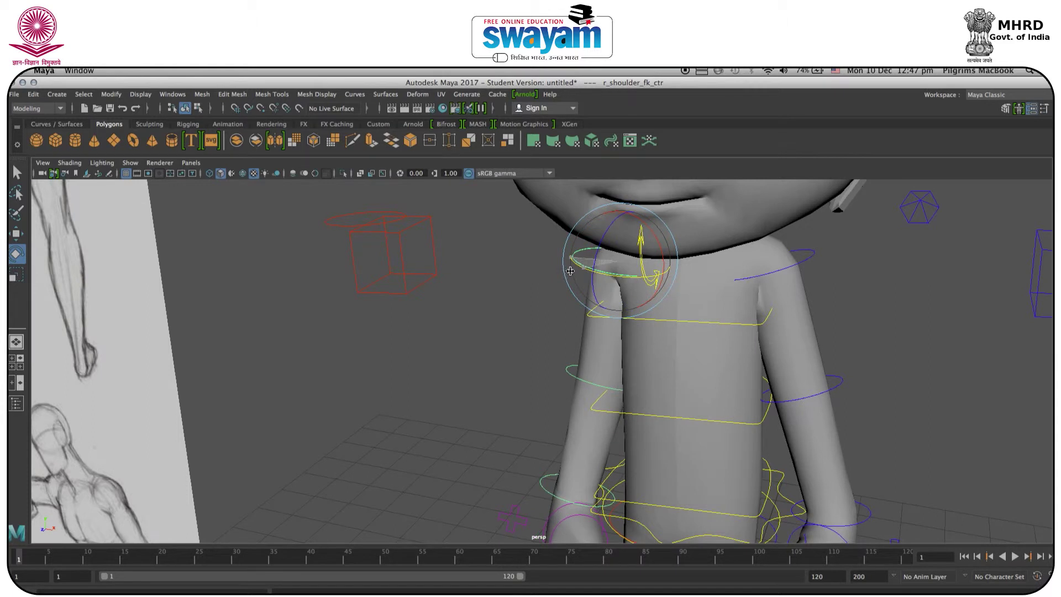
Curl the right index finger into the palm by rotating its tip, middle and base joint controls
{"action": "middle_click_drag", "start_coordinate": [589, 302], "coordinate": [575, 173], "text": "alt"}
{"action": "middle_click_drag", "start_coordinate": [635, 442], "coordinate": [635, 387], "text": "alt"}
{"action": "scroll", "coordinate": [563, 420], "scroll_direction": "down", "scroll_amount": 3}
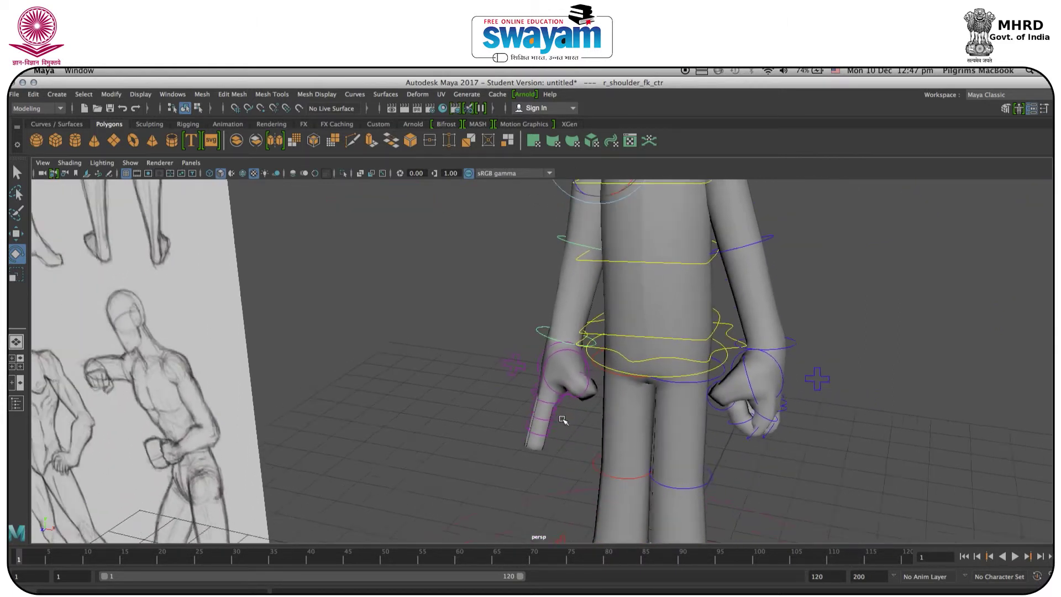
{"action": "scroll", "coordinate": [561, 421], "scroll_direction": "up", "scroll_amount": 4}
{"action": "scroll", "coordinate": [558, 423], "scroll_direction": "up", "scroll_amount": 3}
{"action": "left_click_drag", "start_coordinate": [558, 423], "coordinate": [680, 450], "text": "alt"}
{"action": "middle_click_drag", "start_coordinate": [465, 499], "coordinate": [561, 416], "text": "alt"}
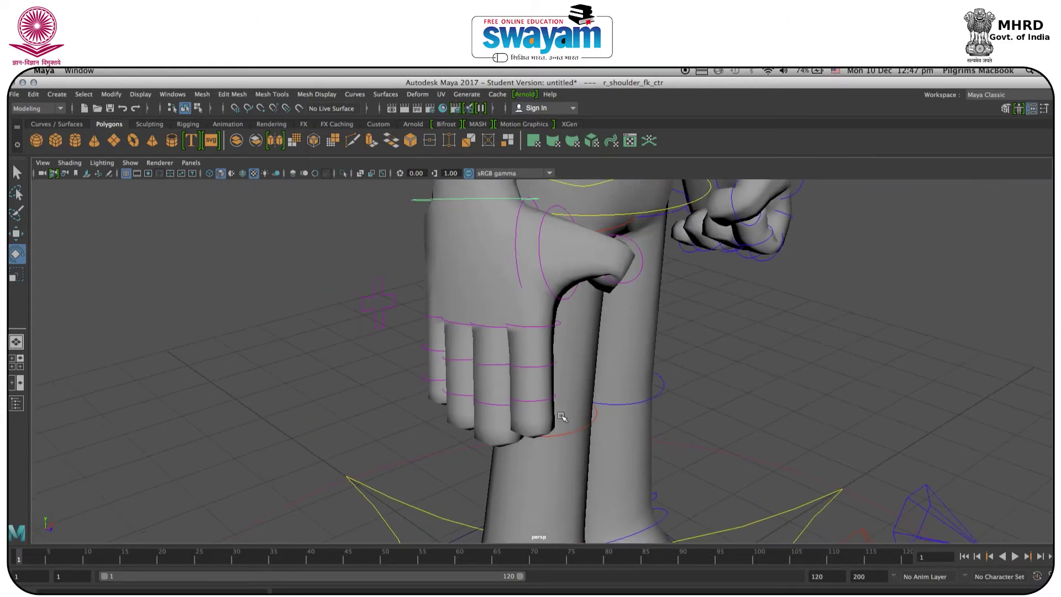
{"action": "left_click", "coordinate": [530, 403]}
{"action": "left_click_drag", "start_coordinate": [530, 403], "coordinate": [580, 385], "text": "alt"}
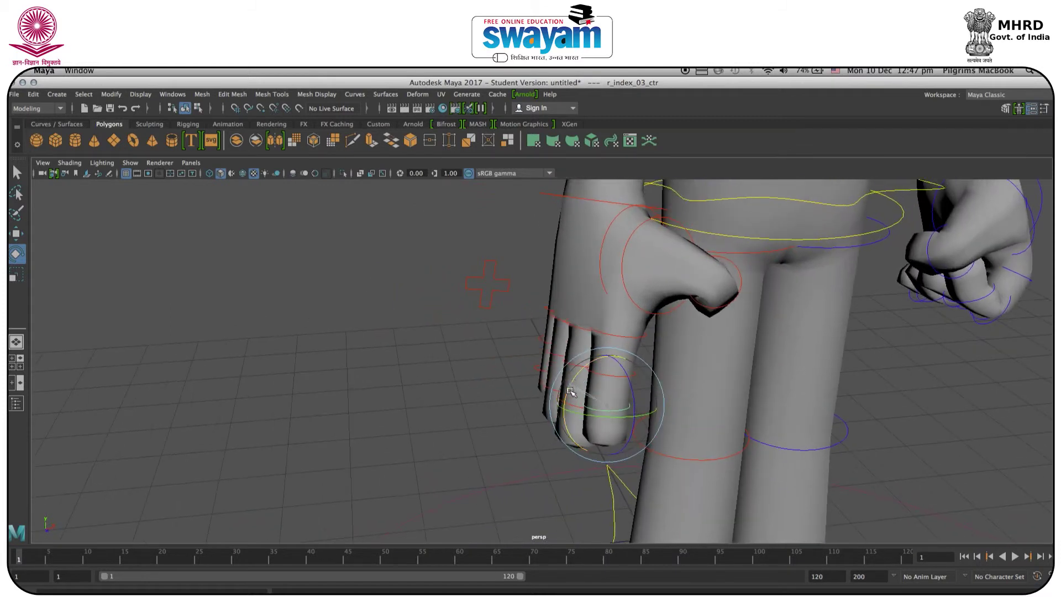
{"action": "left_click", "coordinate": [645, 355]}
{"action": "left_click", "coordinate": [601, 356]}
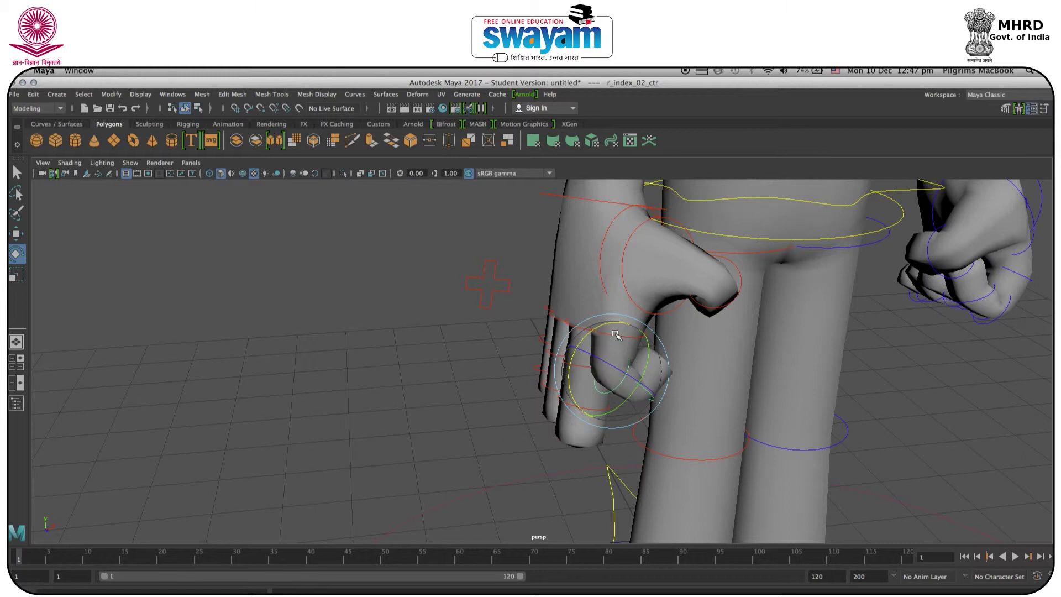
{"action": "left_click", "coordinate": [596, 313]}
Curl the right middle finger into the palm by rotating its three joint controls down to the base
{"action": "left_click", "coordinate": [439, 393]}
{"action": "left_click_drag", "start_coordinate": [497, 412], "coordinate": [524, 428], "text": "alt"}
{"action": "left_click", "coordinate": [562, 403]}
{"action": "left_click", "coordinate": [454, 347]}
{"action": "left_click", "coordinate": [568, 360]}
{"action": "left_click_drag", "start_coordinate": [543, 331], "coordinate": [505, 362]}
{"action": "key", "text": "w"}
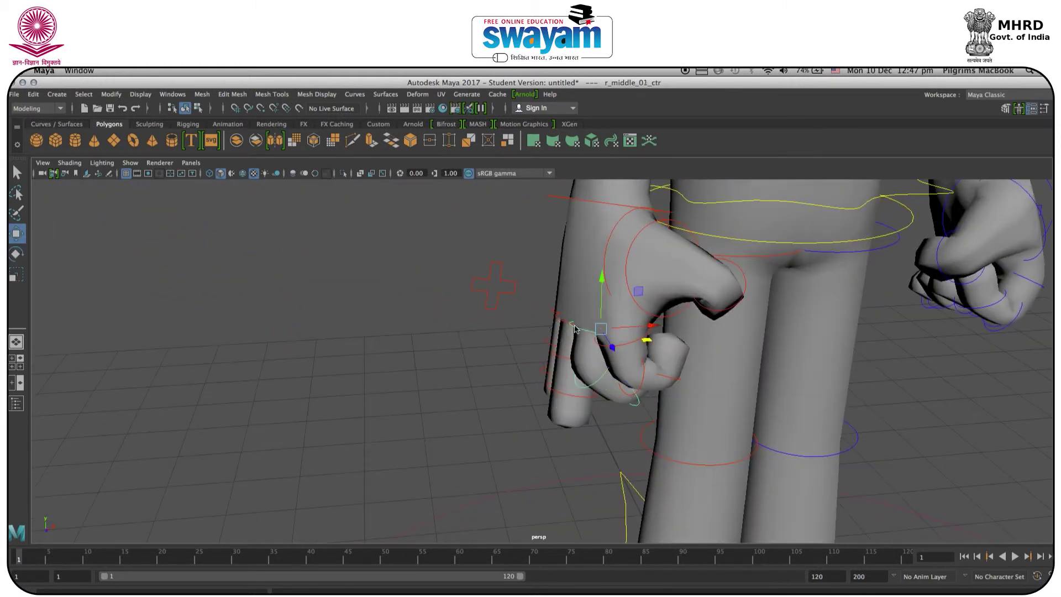
{"action": "key", "text": "e"}
{"action": "left_click_drag", "start_coordinate": [560, 323], "coordinate": [561, 320]}
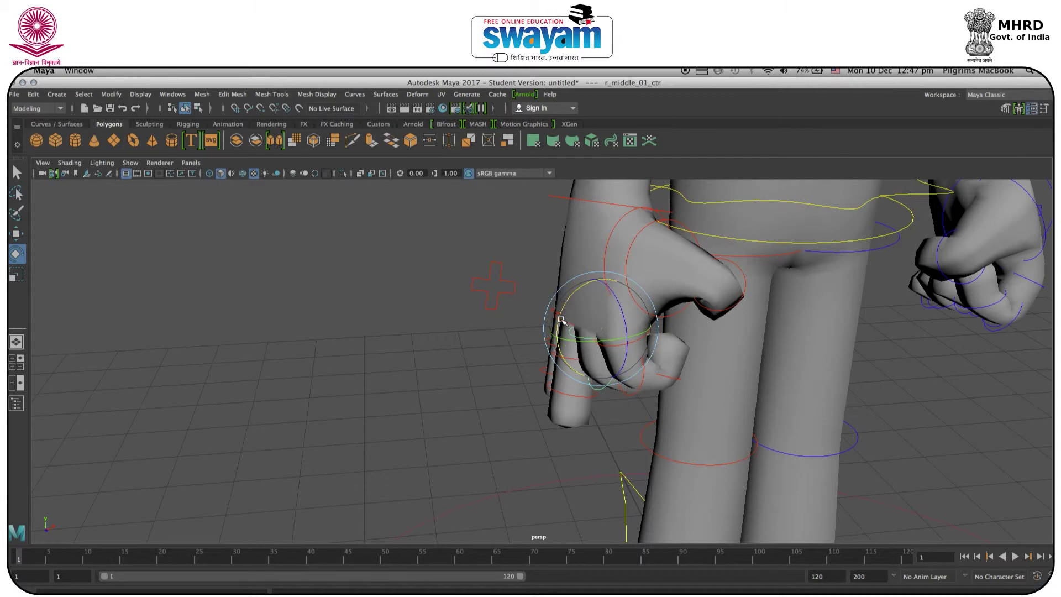
Curl the right ring finger into the fist by rotating its tip, middle and base joint controls
{"action": "left_click_drag", "start_coordinate": [500, 417], "coordinate": [563, 403], "text": "alt"}
{"action": "left_click", "coordinate": [497, 452]}
{"action": "left_click", "coordinate": [488, 392]}
{"action": "left_click_drag", "start_coordinate": [488, 391], "coordinate": [454, 416]}
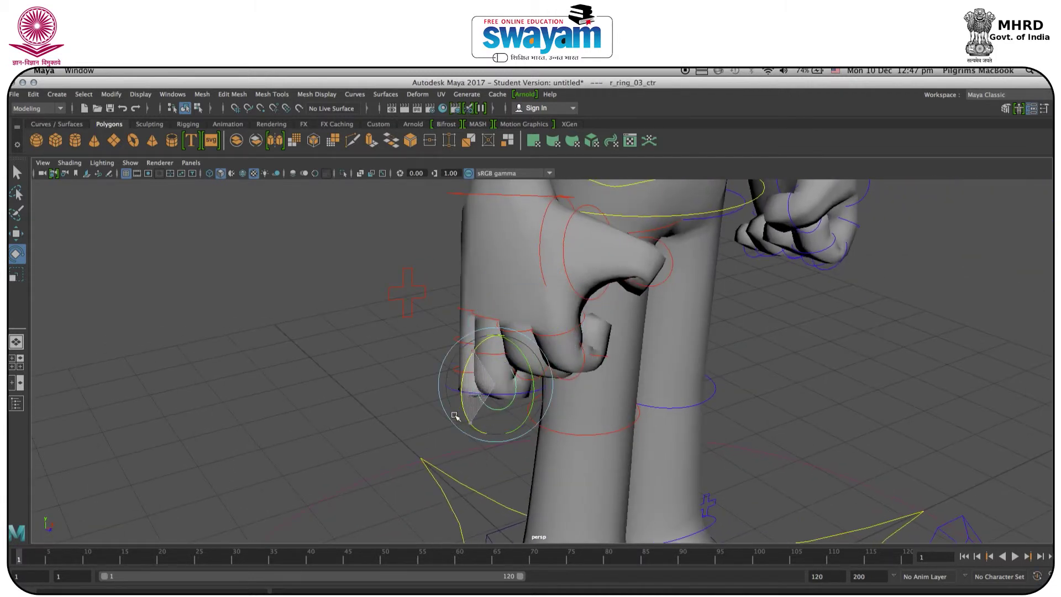
{"action": "left_click", "coordinate": [400, 336]}
{"action": "left_click", "coordinate": [480, 348]}
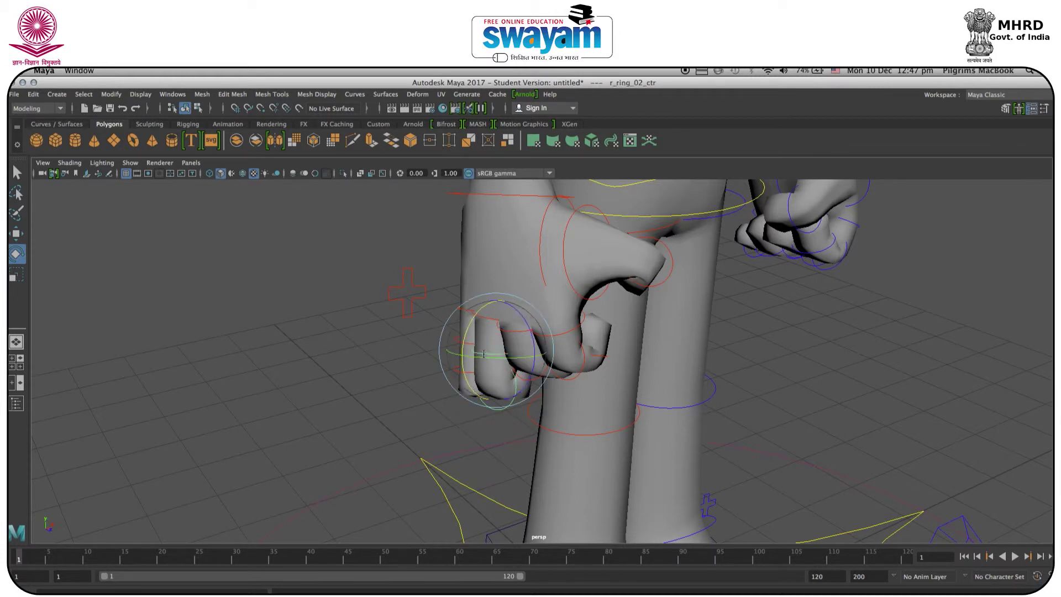
{"action": "left_click", "coordinate": [452, 308]}
{"action": "left_click", "coordinate": [474, 322]}
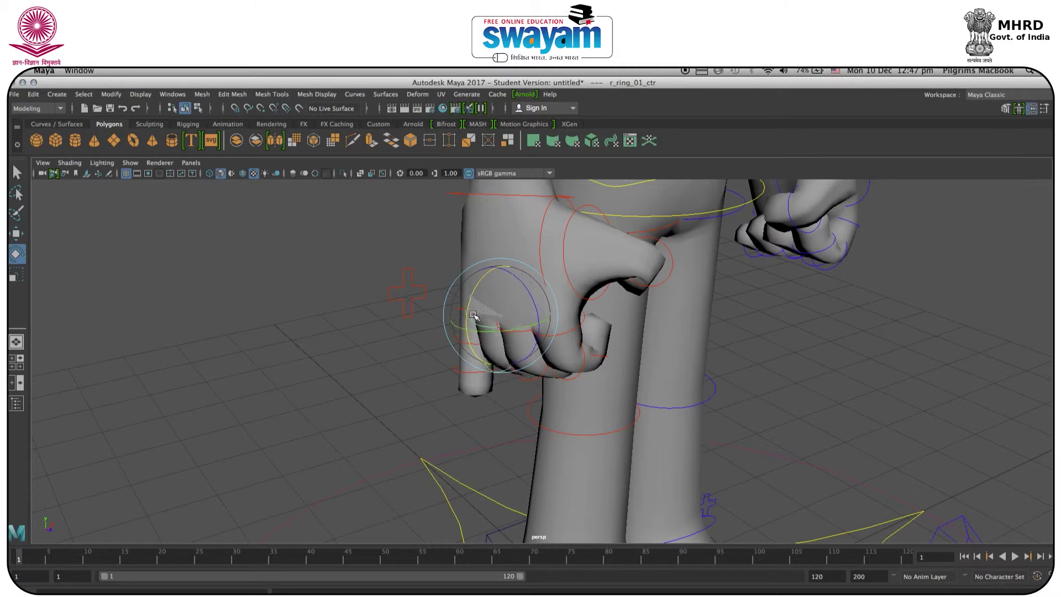
Curl the right pinky into the fist with its joint controls, working from the back of the hand
{"action": "left_click_drag", "start_coordinate": [486, 337], "coordinate": [514, 372], "text": "alt"}
{"action": "left_click", "coordinate": [251, 453]}
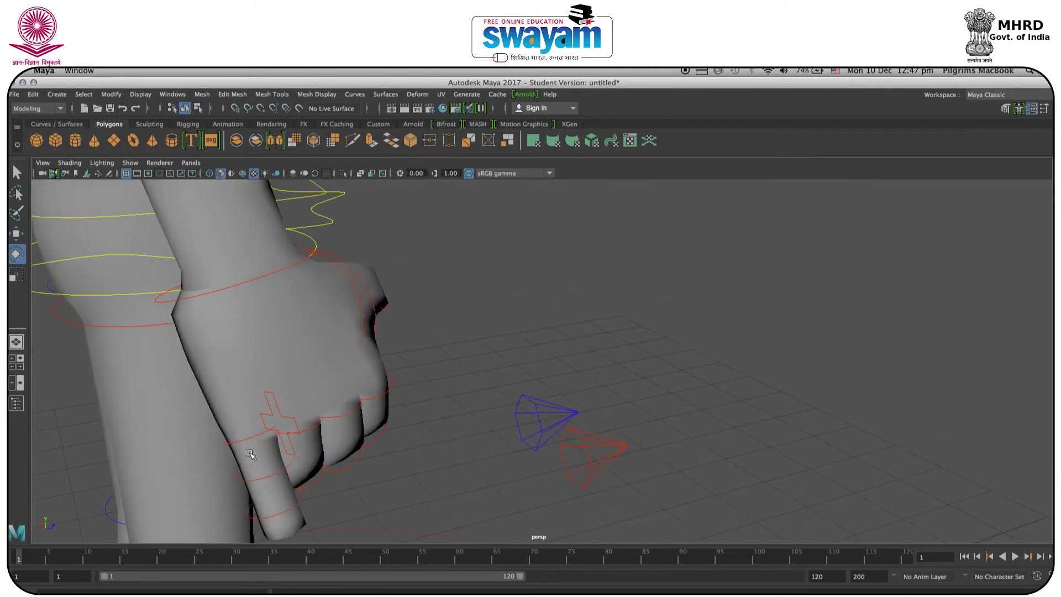
{"action": "left_click", "coordinate": [252, 438]}
{"action": "middle_click_drag", "start_coordinate": [360, 445], "coordinate": [438, 429], "text": "alt"}
{"action": "left_click", "coordinate": [434, 429]}
{"action": "left_click", "coordinate": [358, 411]}
{"action": "left_click_drag", "start_coordinate": [373, 419], "coordinate": [420, 485], "text": "alt"}
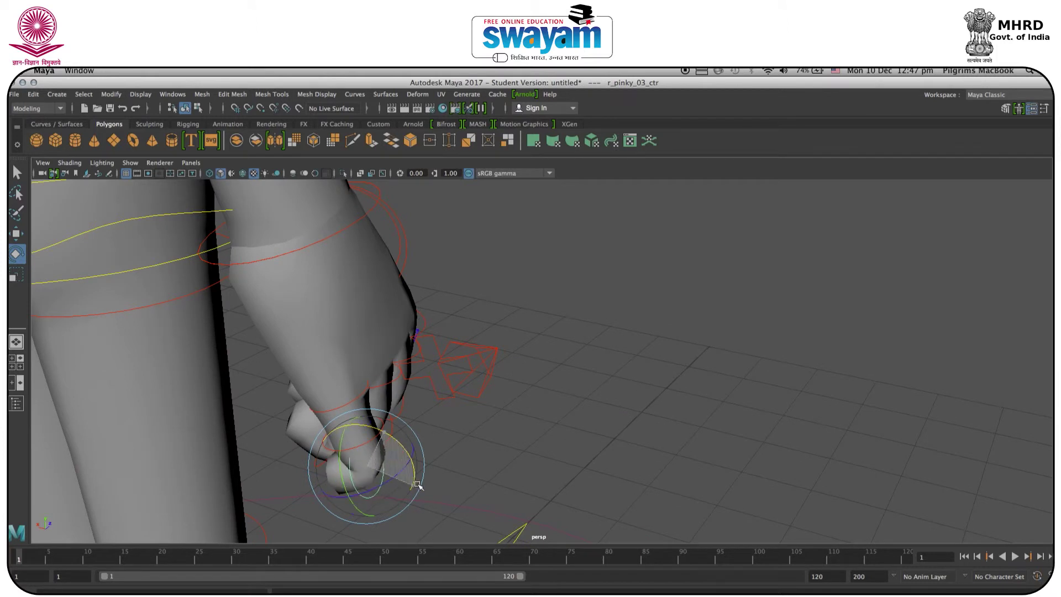
{"action": "left_click", "coordinate": [430, 461]}
{"action": "left_click", "coordinate": [368, 440]}
{"action": "left_click_drag", "start_coordinate": [385, 416], "coordinate": [406, 452]}
Rotate the right thumb's second joint control to fold the thumb over the curled fingers
{"action": "left_click_drag", "start_coordinate": [437, 414], "coordinate": [245, 417], "text": "alt"}
{"action": "middle_click_drag", "start_coordinate": [597, 301], "coordinate": [492, 357], "text": "alt"}
{"action": "left_click", "coordinate": [529, 218]}
{"action": "left_click_drag", "start_coordinate": [552, 253], "coordinate": [585, 320]}
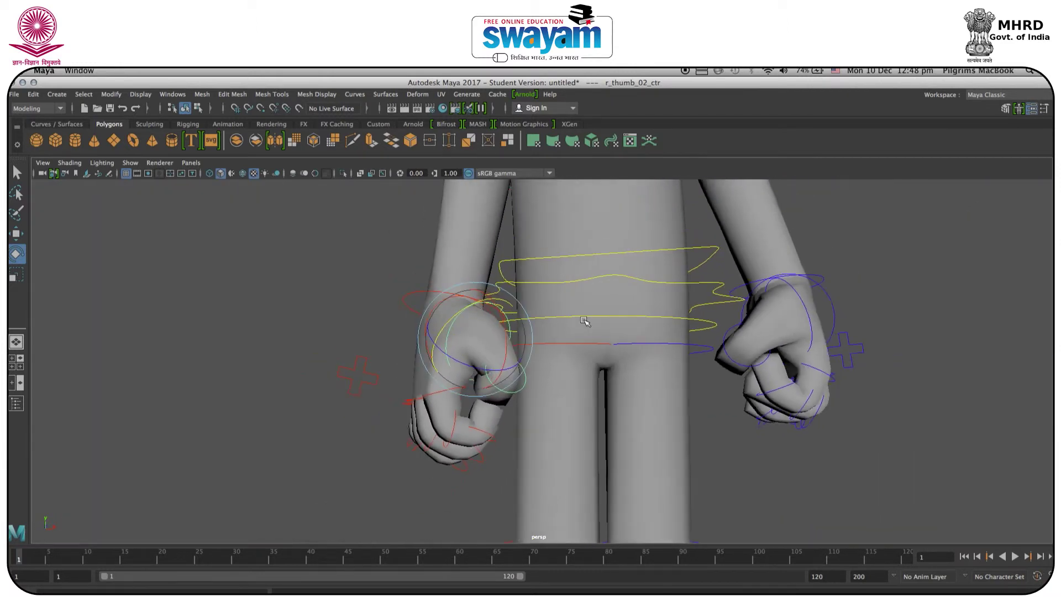
Bend the right thumb's tip with its third joint control, using the left fist for comparison
{"action": "scroll", "coordinate": [585, 321], "scroll_direction": "down", "scroll_amount": 10}
{"action": "scroll", "coordinate": [583, 323], "scroll_direction": "up", "scroll_amount": 8}
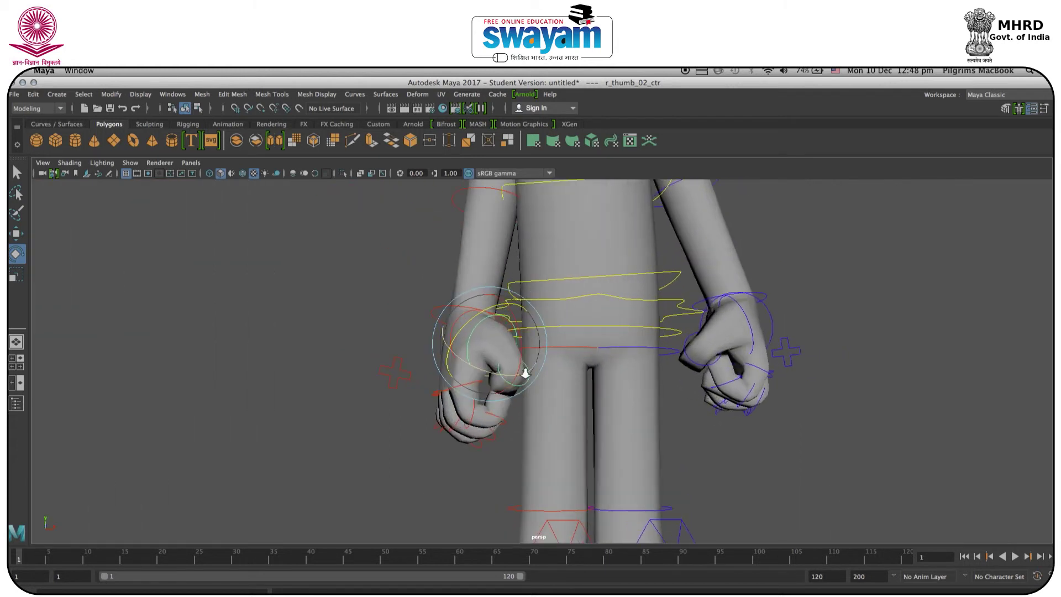
{"action": "scroll", "coordinate": [526, 374], "scroll_direction": "up", "scroll_amount": 3}
{"action": "left_click_drag", "start_coordinate": [516, 383], "coordinate": [393, 400], "text": "alt"}
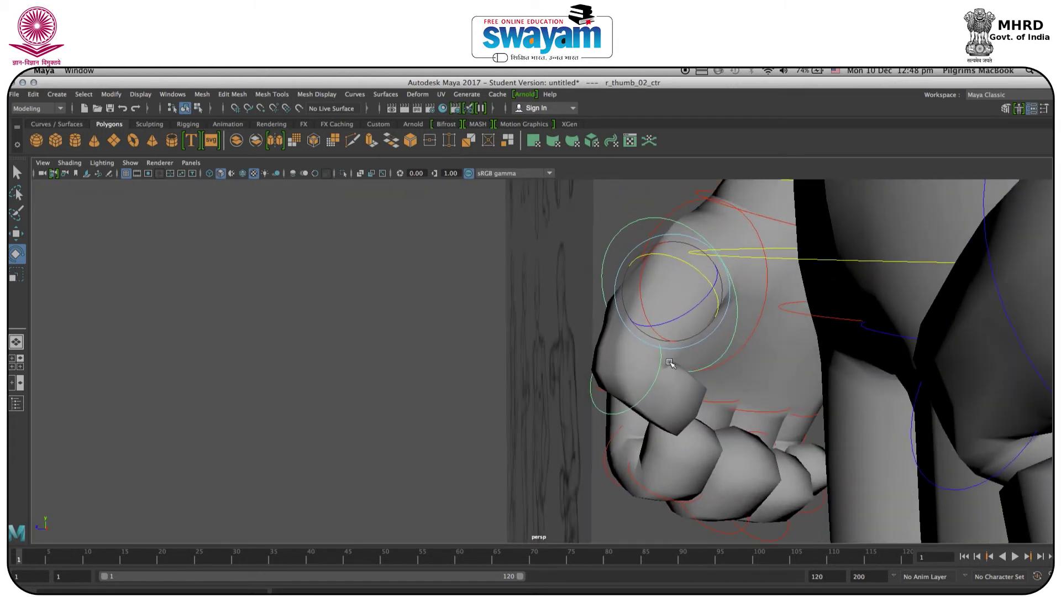
{"action": "left_click", "coordinate": [594, 380]}
{"action": "left_click_drag", "start_coordinate": [589, 363], "coordinate": [524, 344]}
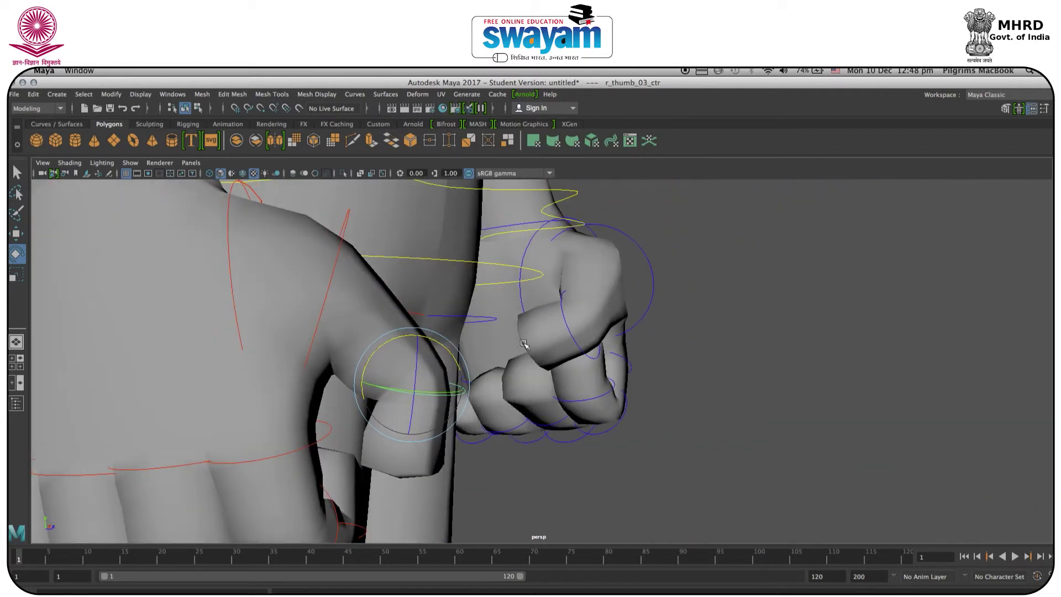
Refine the rotation of the right thumb's second joint control so the thumb sits closer to the fist
{"action": "left_click", "coordinate": [341, 243]}
{"action": "mouse_move", "coordinate": [343, 257]}
{"action": "left_mouse_down"}
{"action": "mouse_move", "coordinate": [349, 290]}
{"action": "mouse_move", "coordinate": [346, 274]}
{"action": "left_mouse_up"}
{"action": "left_click_drag", "start_coordinate": [442, 361], "coordinate": [373, 351], "text": "alt"}
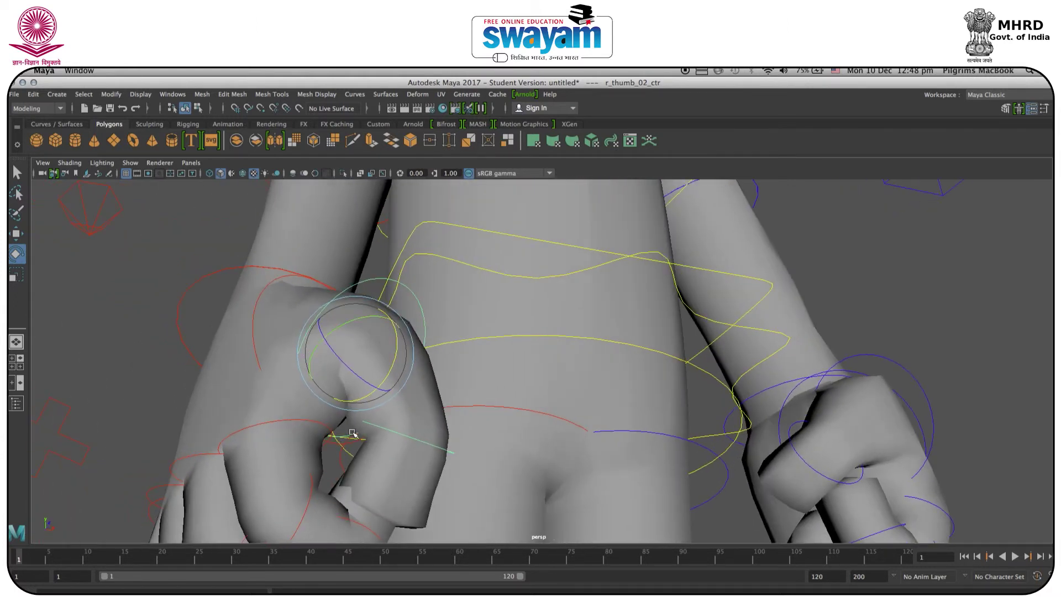
{"action": "left_click_drag", "start_coordinate": [364, 321], "coordinate": [340, 364]}
{"action": "left_click_drag", "start_coordinate": [369, 376], "coordinate": [366, 378], "text": "alt"}
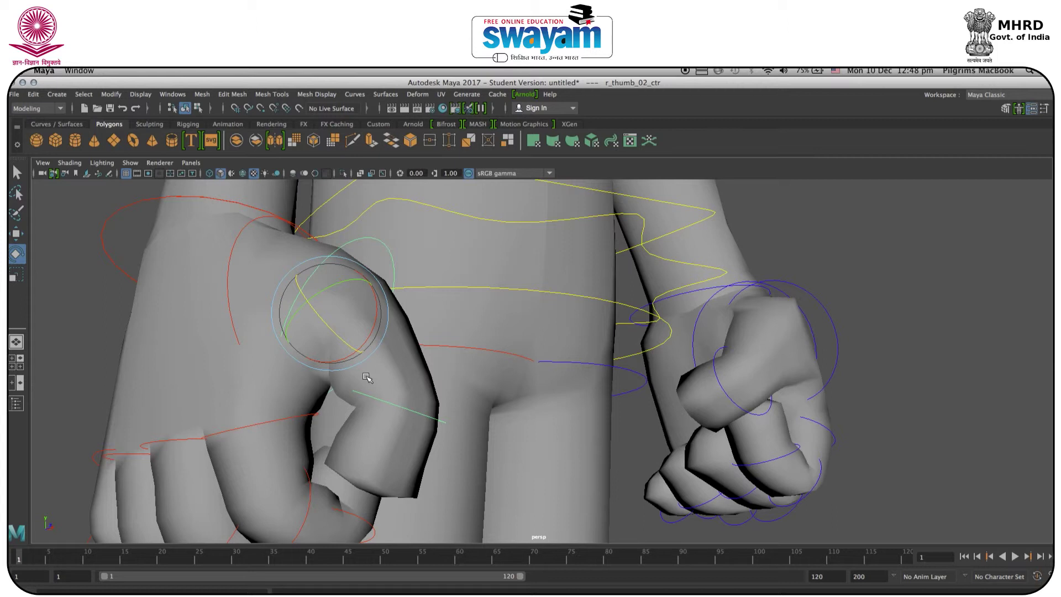
Rotate the right thumb's third joint control again to adjust how its tip bends against the fingers
{"action": "left_click", "coordinate": [374, 396]}
{"action": "left_click_drag", "start_coordinate": [434, 380], "coordinate": [364, 418]}
{"action": "right_click_drag", "start_coordinate": [343, 425], "coordinate": [371, 396], "text": "alt"}
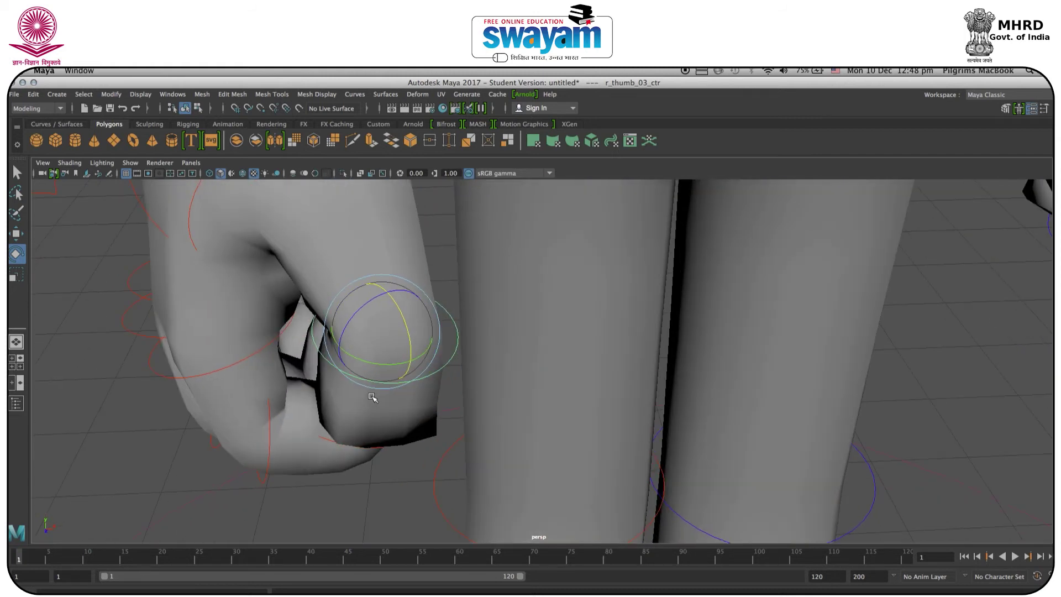
Try to move the left foot control away from the right foot
{"action": "scroll", "coordinate": [372, 397], "scroll_direction": "down", "scroll_amount": 10}
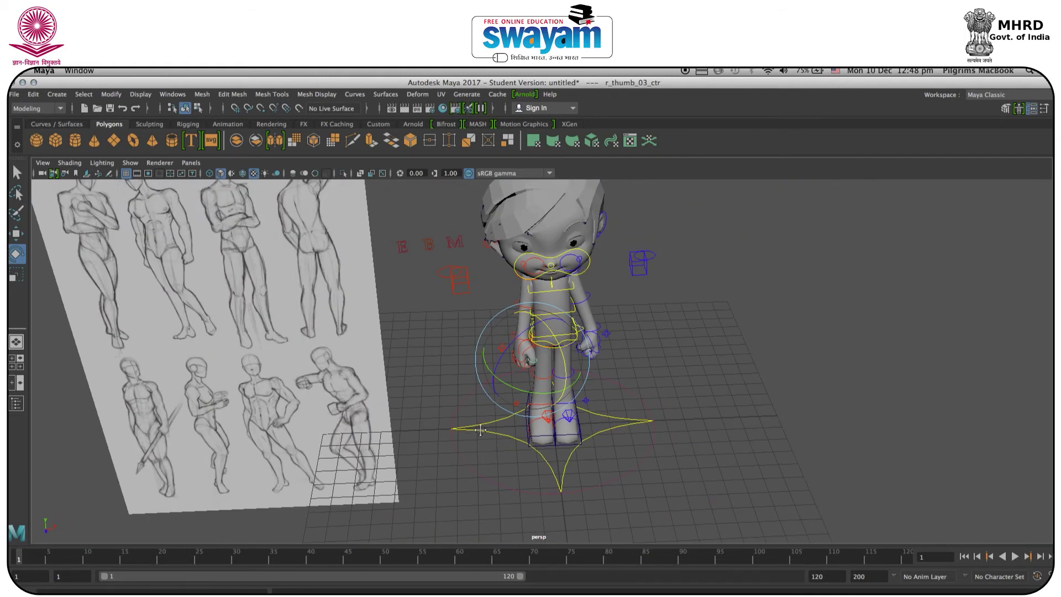
{"action": "middle_click_drag", "start_coordinate": [480, 430], "coordinate": [435, 362], "text": "alt"}
{"action": "scroll", "coordinate": [519, 326], "scroll_direction": "down", "scroll_amount": 4}
{"action": "scroll", "coordinate": [536, 351], "scroll_direction": "up", "scroll_amount": 10}
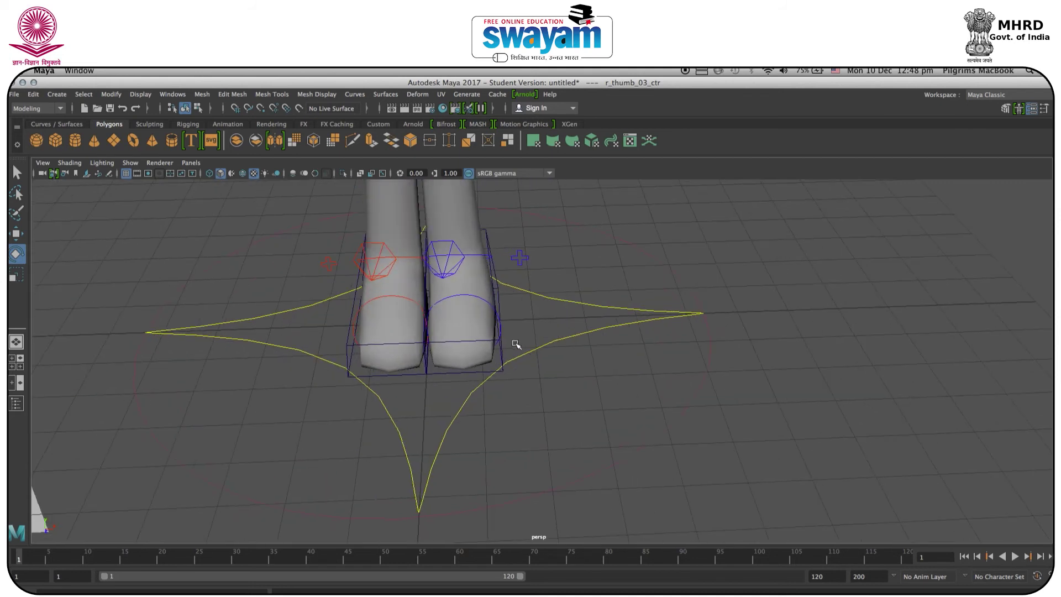
{"action": "left_click", "coordinate": [490, 340]}
{"action": "key", "text": "w"}
{"action": "left_click_drag", "start_coordinate": [500, 258], "coordinate": [504, 258]}
{"action": "key", "text": "super+z"}
Inspect the left leg's IK/FK switch from the side and try moving a control at the left ankle
{"action": "left_click_drag", "start_coordinate": [516, 296], "coordinate": [422, 280], "text": "alt"}
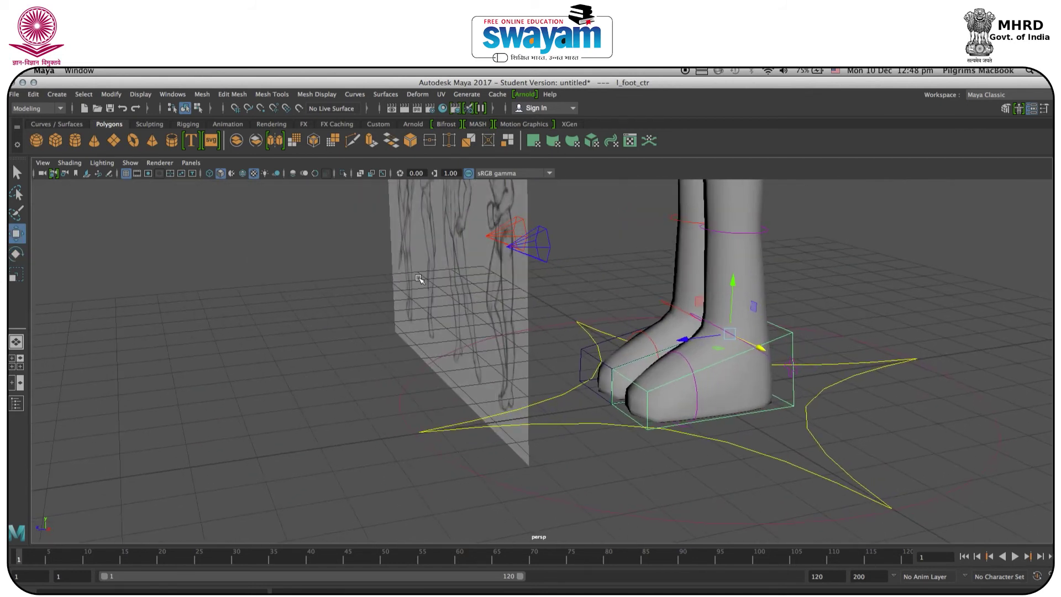
{"action": "middle_click_drag", "start_coordinate": [745, 340], "coordinate": [551, 341], "text": "alt"}
{"action": "scroll", "coordinate": [550, 341], "scroll_direction": "down", "scroll_amount": 2}
{"action": "scroll", "coordinate": [551, 341], "scroll_direction": "up", "scroll_amount": 3}
{"action": "left_click", "coordinate": [641, 377]}
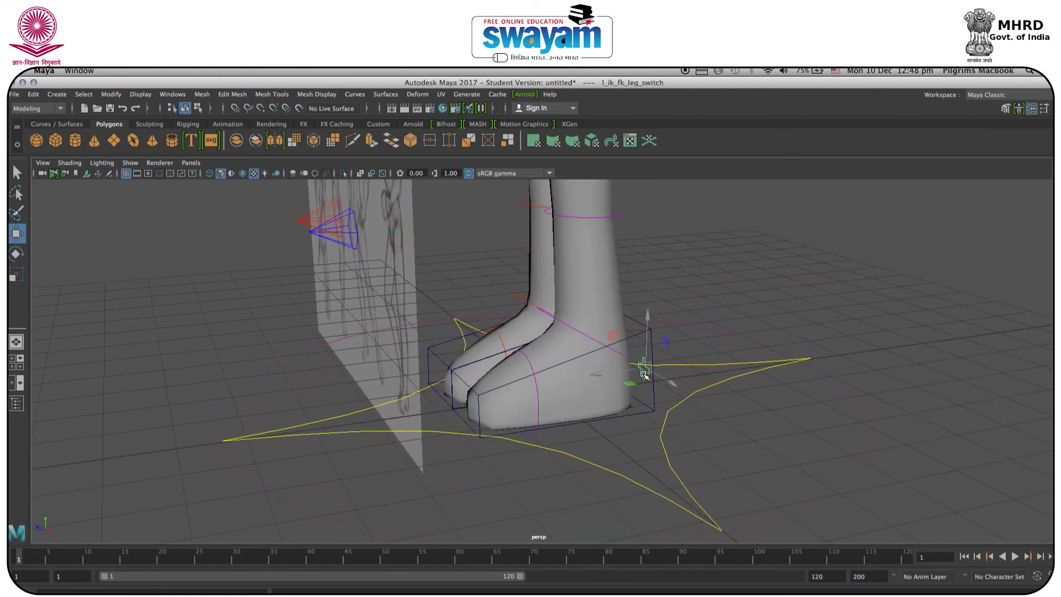
{"action": "left_click_drag", "start_coordinate": [643, 373], "coordinate": [646, 389], "text": "alt"}
{"action": "left_click", "coordinate": [556, 334]}
{"action": "left_click_drag", "start_coordinate": [592, 317], "coordinate": [547, 310]}
{"action": "key", "text": "super+z"}
Select the left ankle FK control and rotate it slightly
{"action": "left_click", "coordinate": [514, 329]}
{"action": "left_click", "coordinate": [612, 307]}
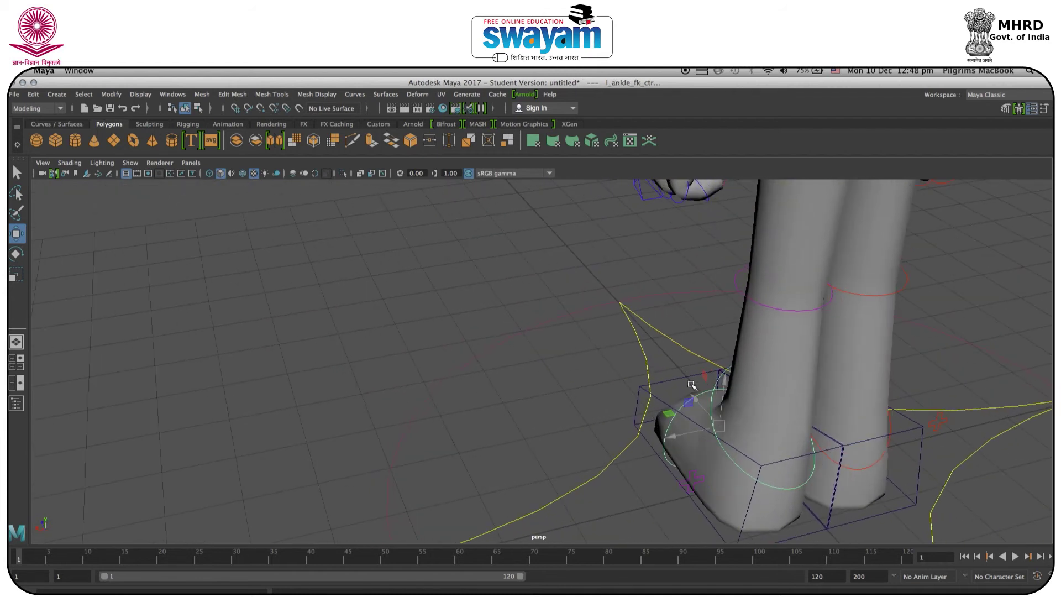
{"action": "key", "text": "e"}
{"action": "left_click_drag", "start_coordinate": [737, 430], "coordinate": [719, 424]}
Select the left knee FK control for rotation and check the leg from the side and back
{"action": "left_click", "coordinate": [766, 311]}
{"action": "key", "text": "q"}
{"action": "key", "text": "r"}
{"action": "left_click_drag", "start_coordinate": [755, 308], "coordinate": [808, 434], "text": "alt"}
{"action": "key", "text": "e"}
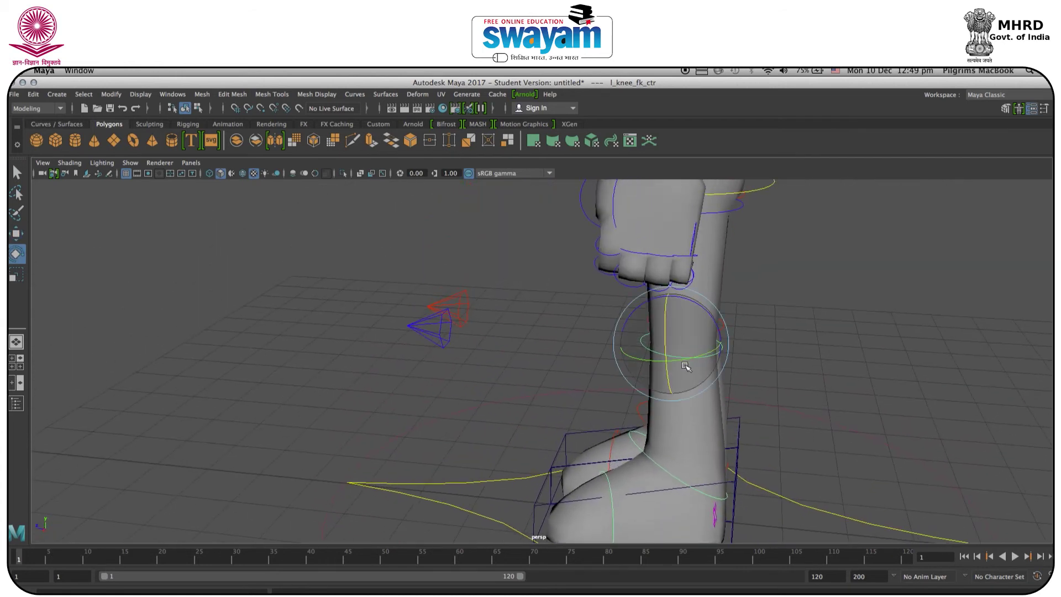
{"action": "left_click_drag", "start_coordinate": [667, 331], "coordinate": [619, 355], "text": "alt"}
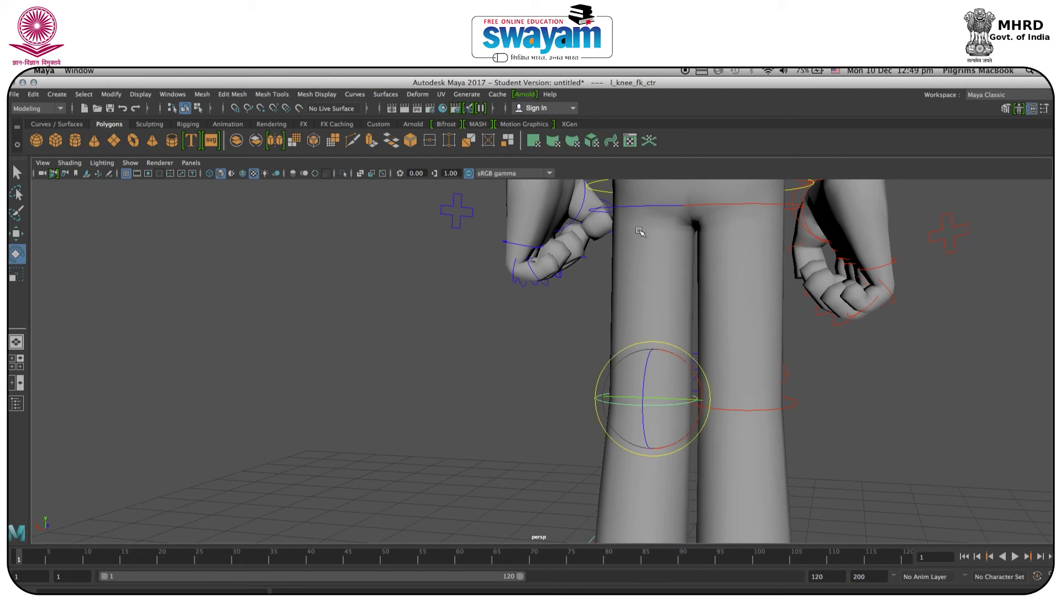
Select the control at the top of the left leg and rotate it slightly
{"action": "left_click", "coordinate": [626, 208]}
{"action": "middle_click_drag", "start_coordinate": [625, 208], "coordinate": [623, 271], "text": "alt"}
{"action": "left_click_drag", "start_coordinate": [622, 281], "coordinate": [642, 287]}
{"action": "left_click_drag", "start_coordinate": [625, 369], "coordinate": [608, 381], "text": "alt"}
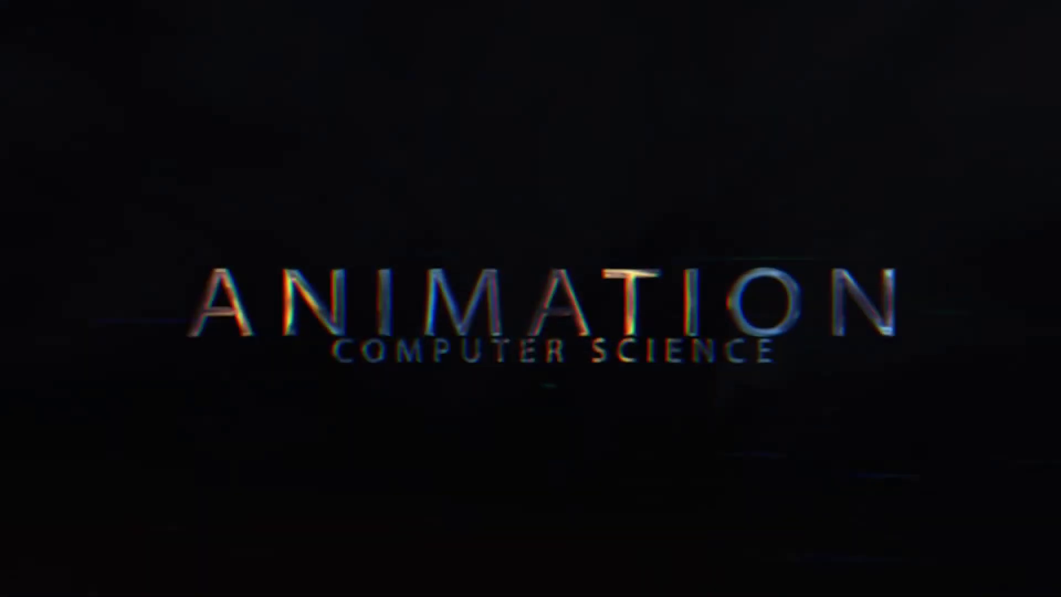